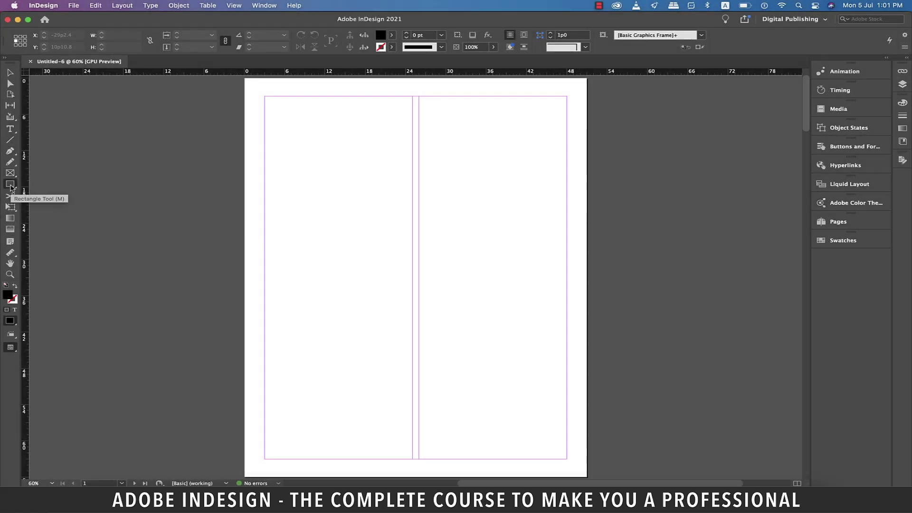
Draw a black-filled rectangle frame from the top-left margin corner across both columns
left_click(11, 187)
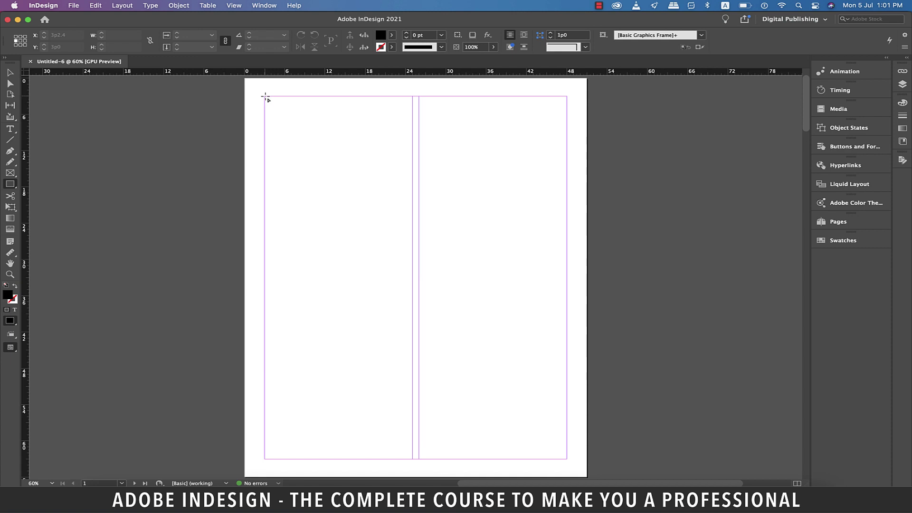
left_click_drag(266, 97, 565, 253)
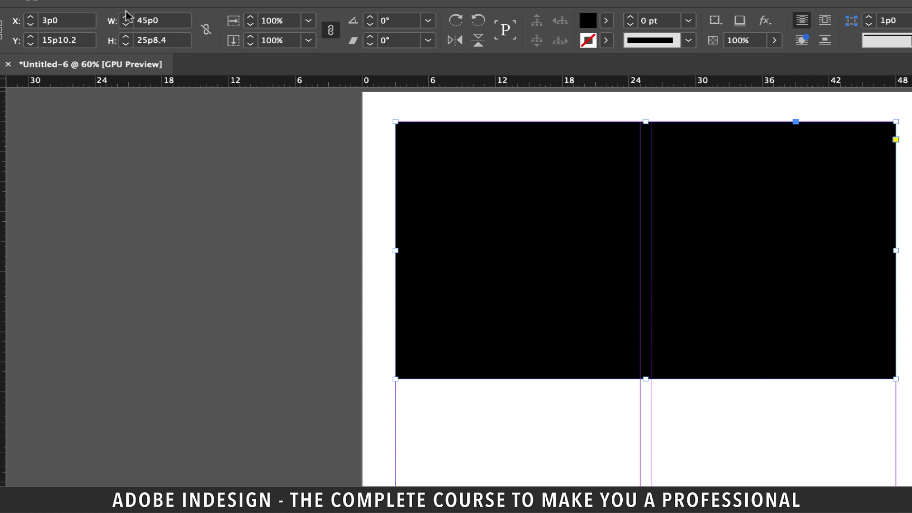
Set the frame's W to 6 in and H to 10 in, then shift it lower and right
left_click(178, 20)
left_click_drag(179, 20, 141, 20)
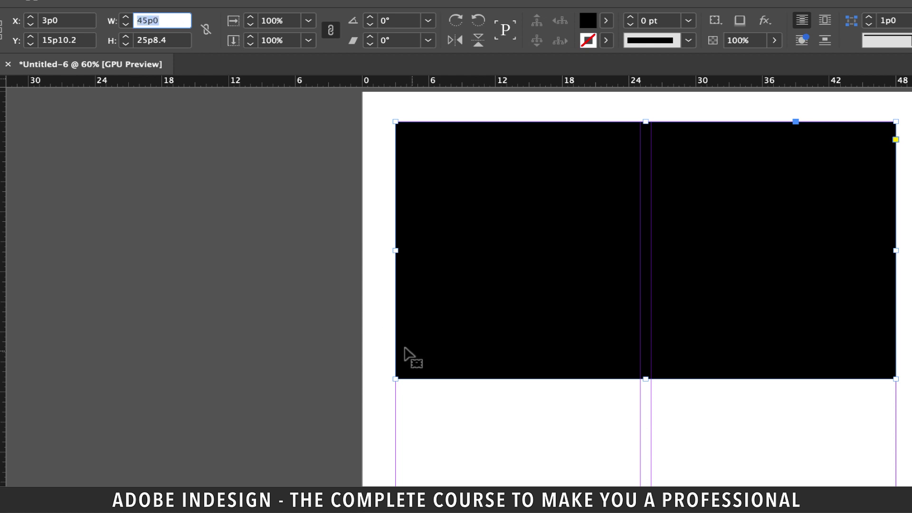
type("6 in")
key("Return")
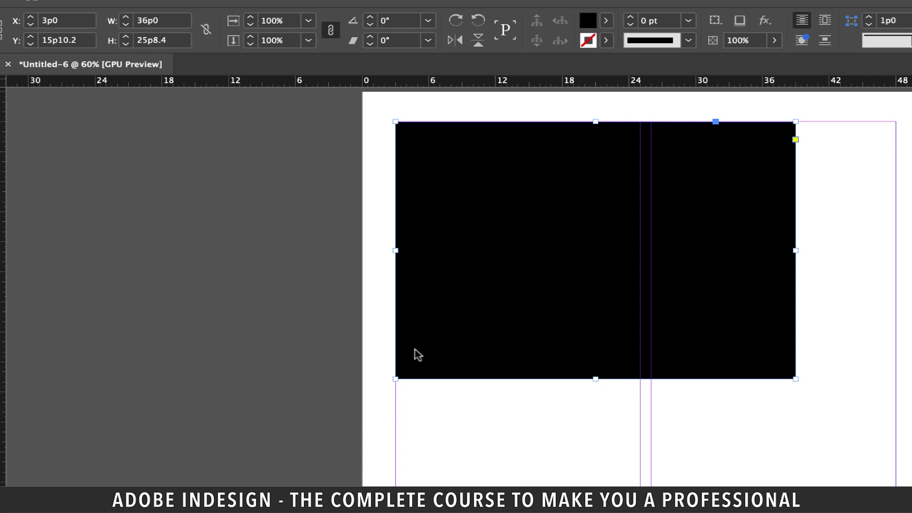
double_click(180, 41)
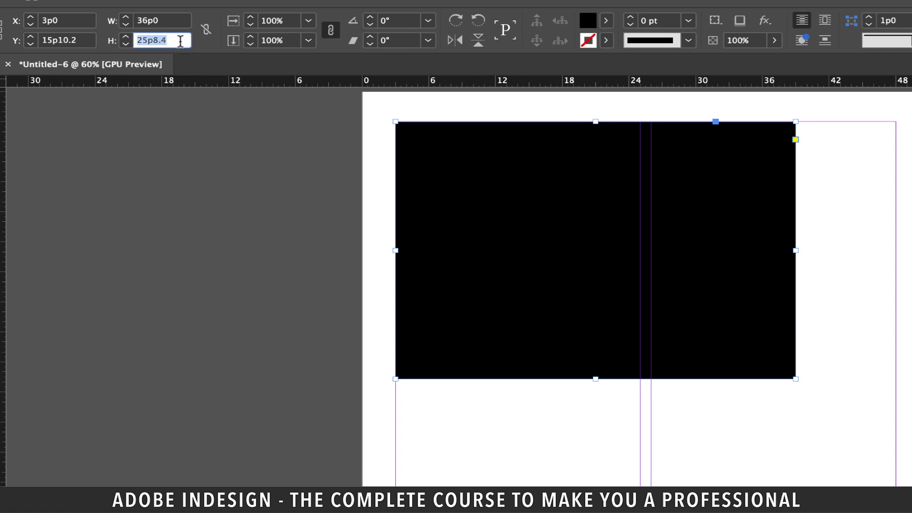
type("10in")
key("Return")
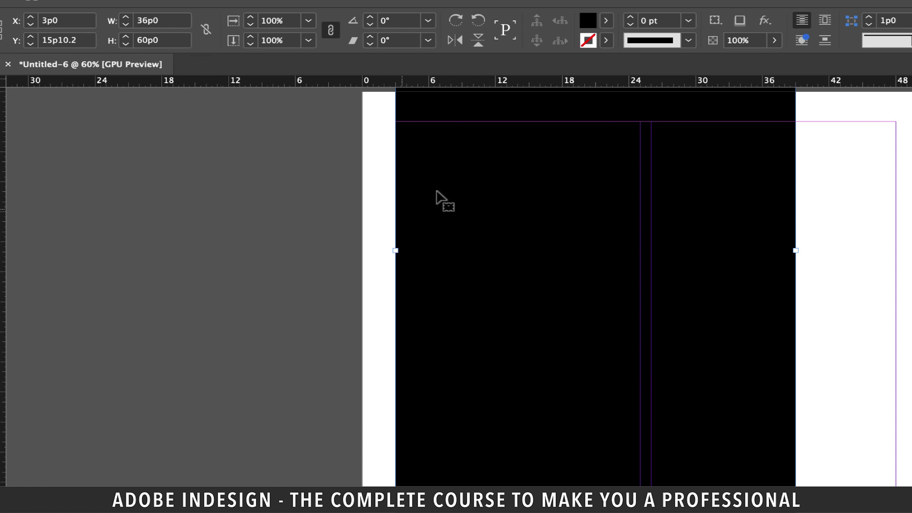
left_click_drag(534, 243, 542, 407)
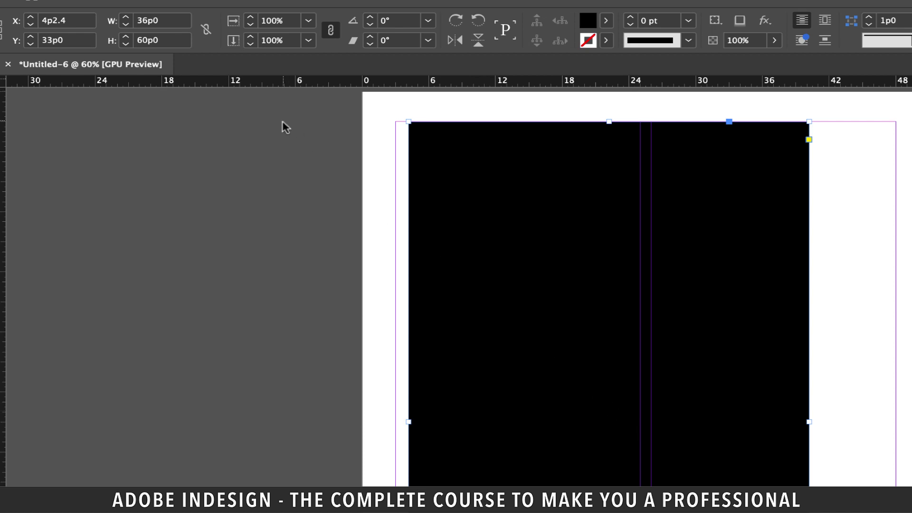
Divide the frame's height by 3 then multiply by 2, giving 40p0
left_click(177, 41)
type("/")
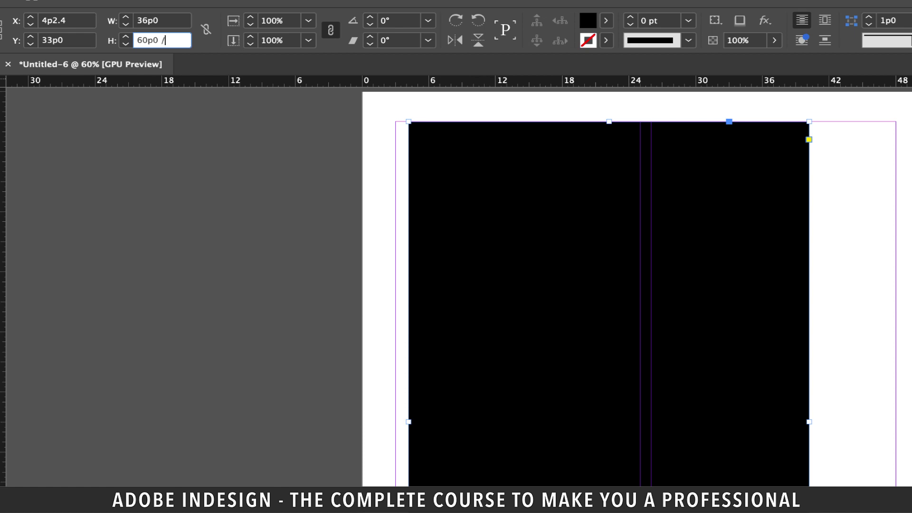
type("3")
key("Return")
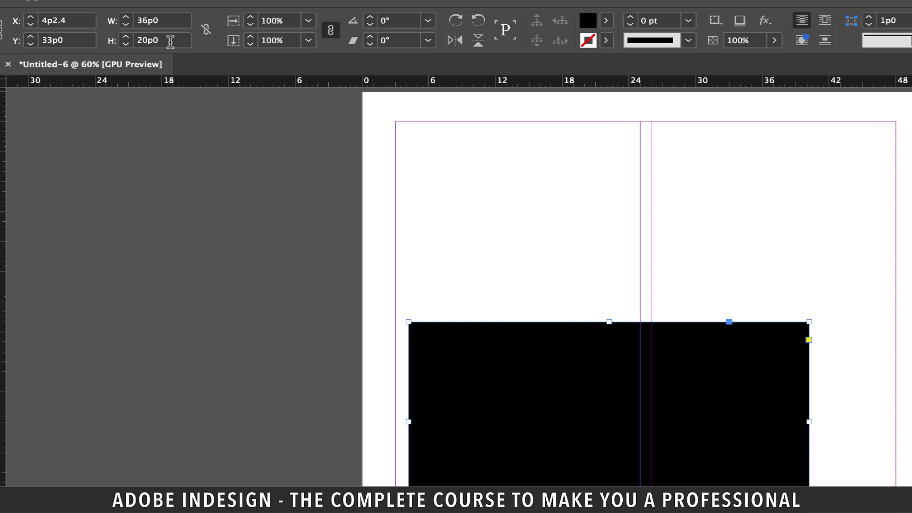
double_click(171, 41)
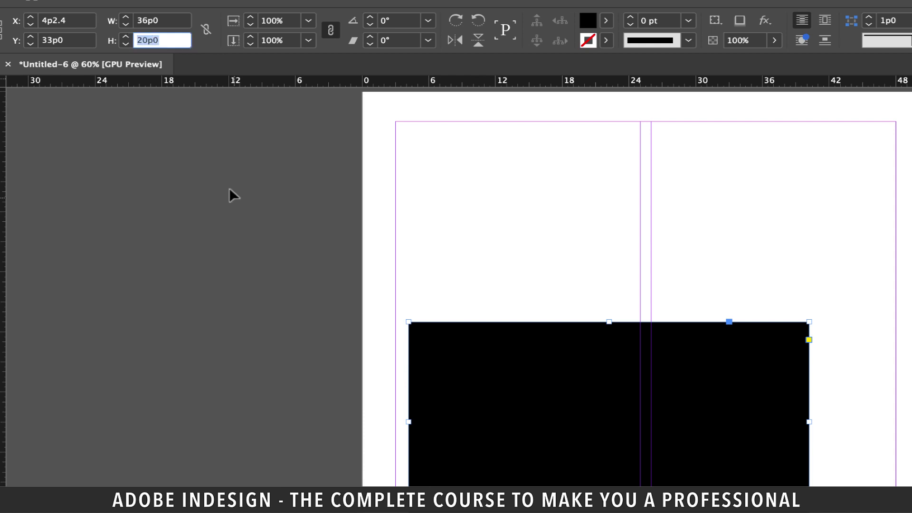
key("Right")
type("*")
type("2")
key("Return")
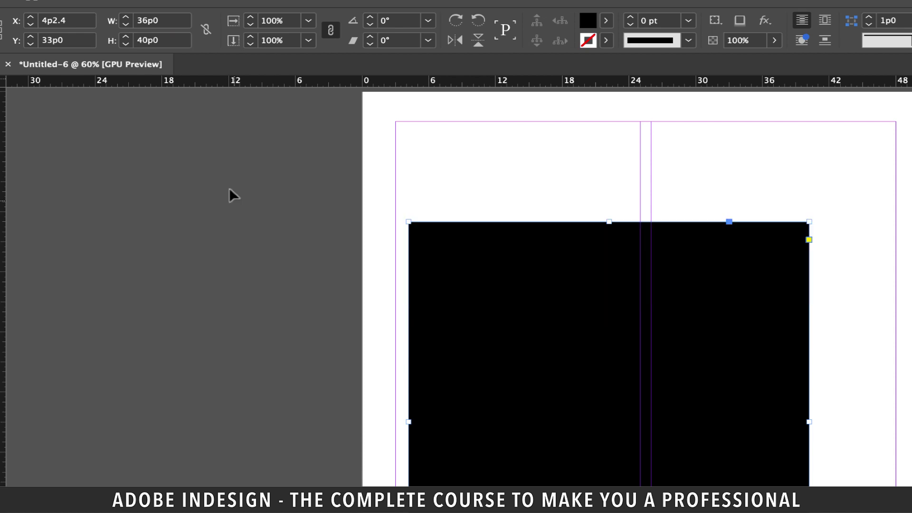
Set the frame's width to 7 in (42p0)
left_click(172, 20)
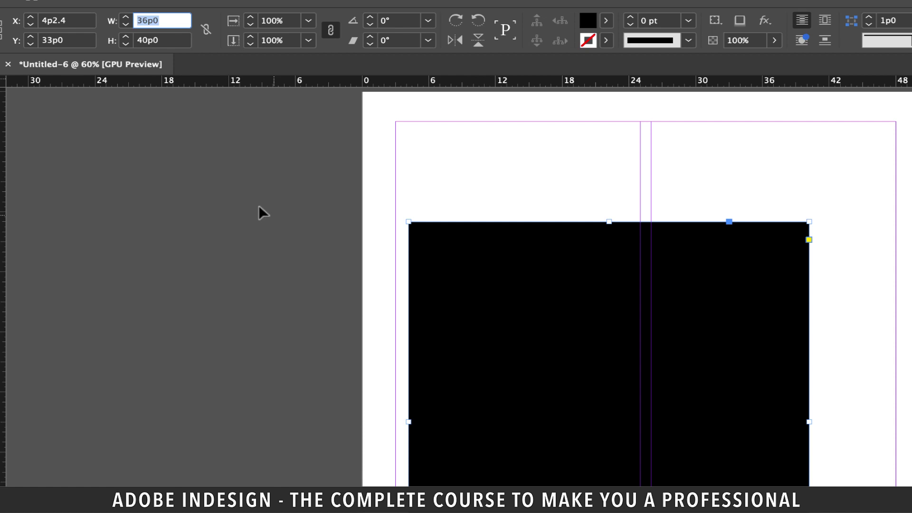
type("7")
type("2")
key("Return")
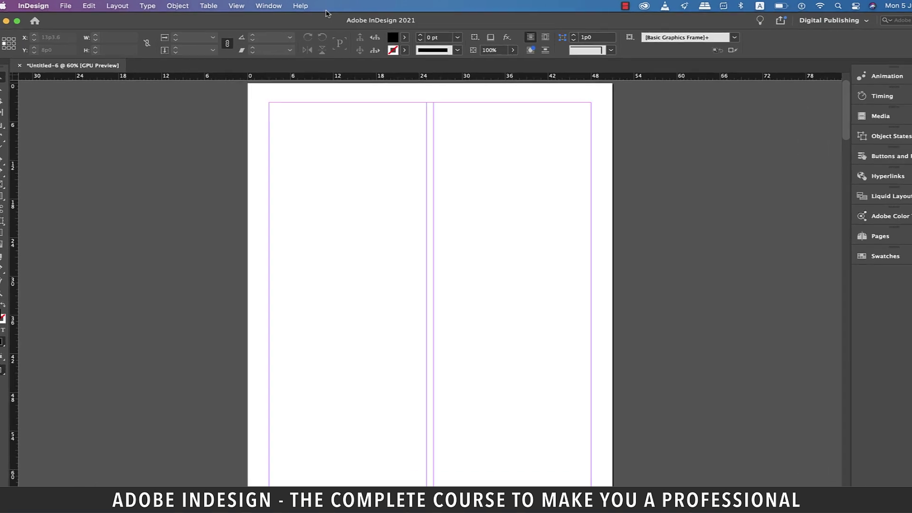
Search Help for 'bullet' to locate Apply Bullets, then clear the search
left_click(295, 6)
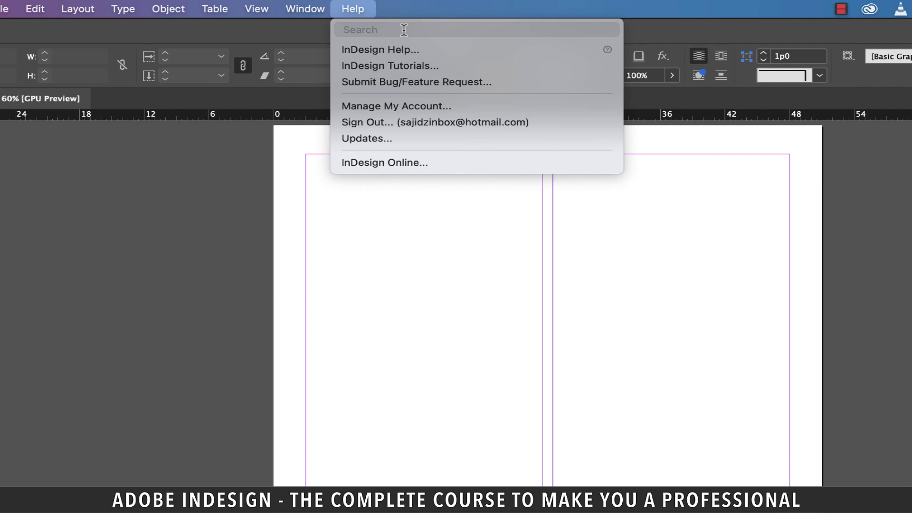
type("bu")
type("llet")
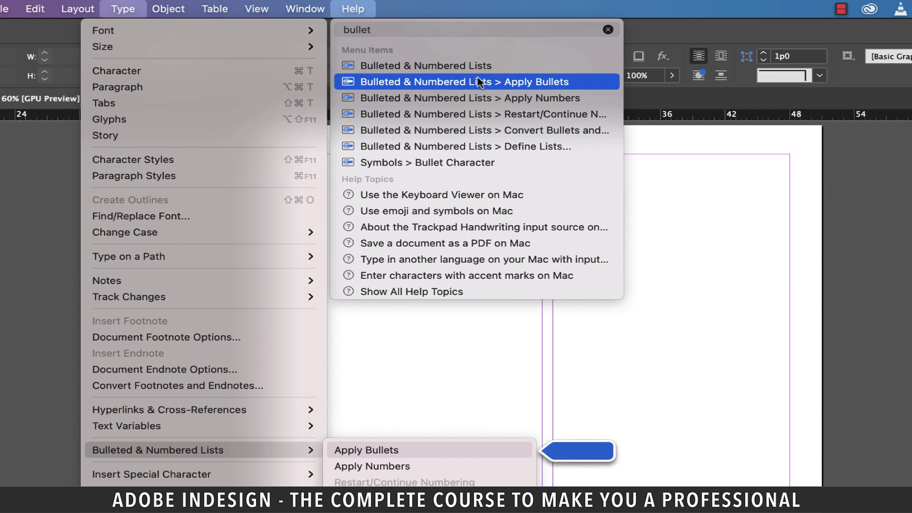
key("Escape")
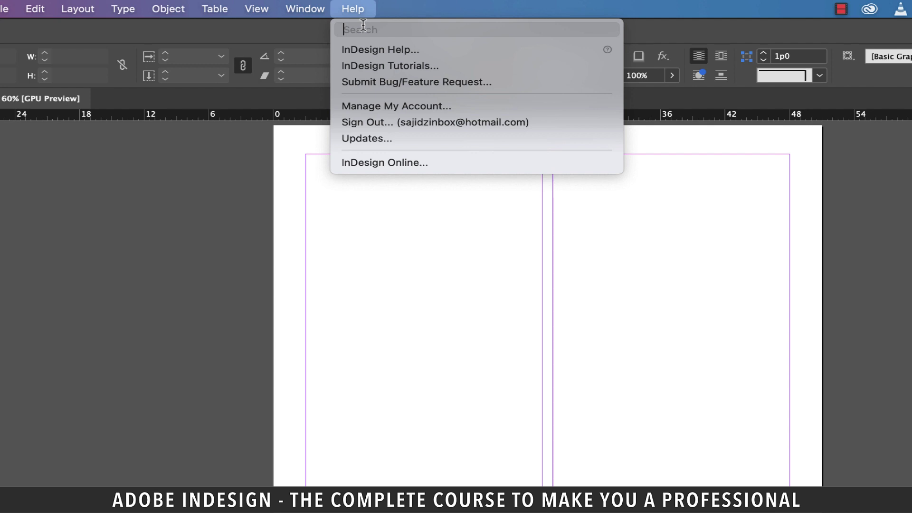
type("cross")
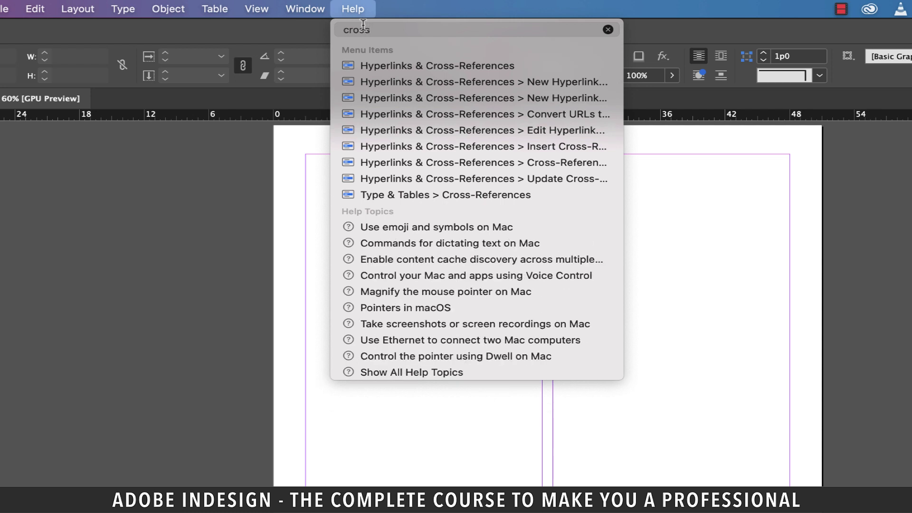
Step through the cross-reference search results, then dismiss the menus
mouse_move(437, 66)
key("Down")
key("Down")
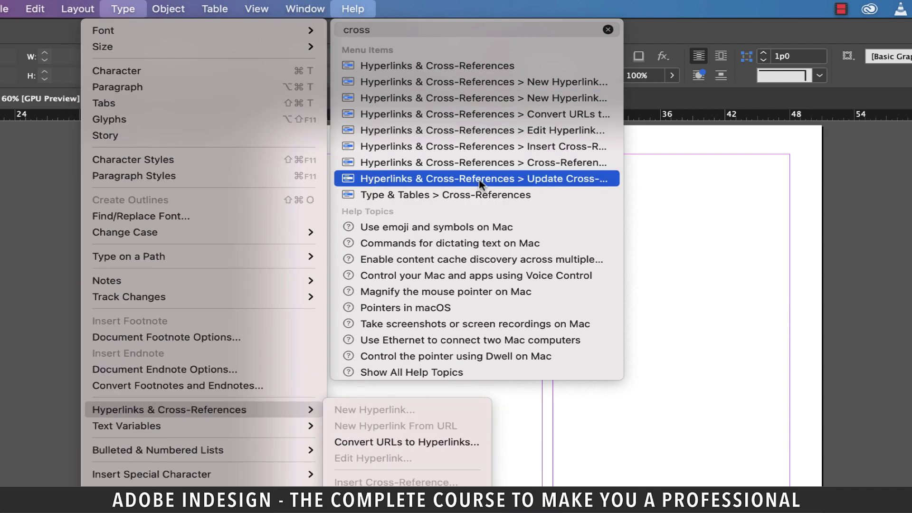
key("Up")
key("Up")
key("Up")
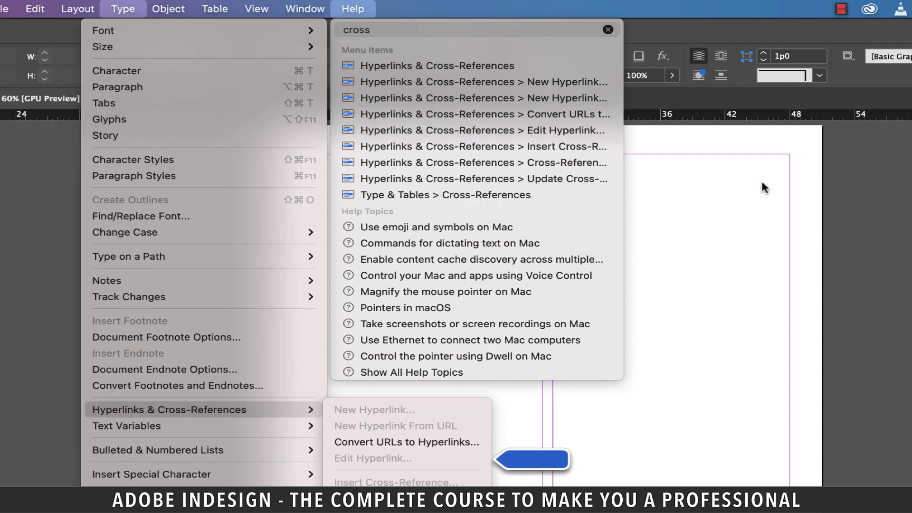
left_click(763, 187)
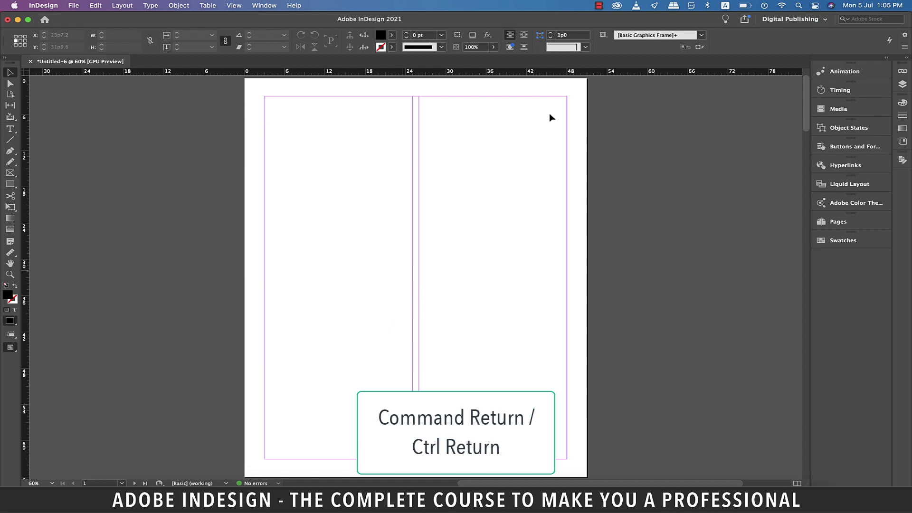
Bring up the Quick Apply command list and move its panel aside
key("super+Return")
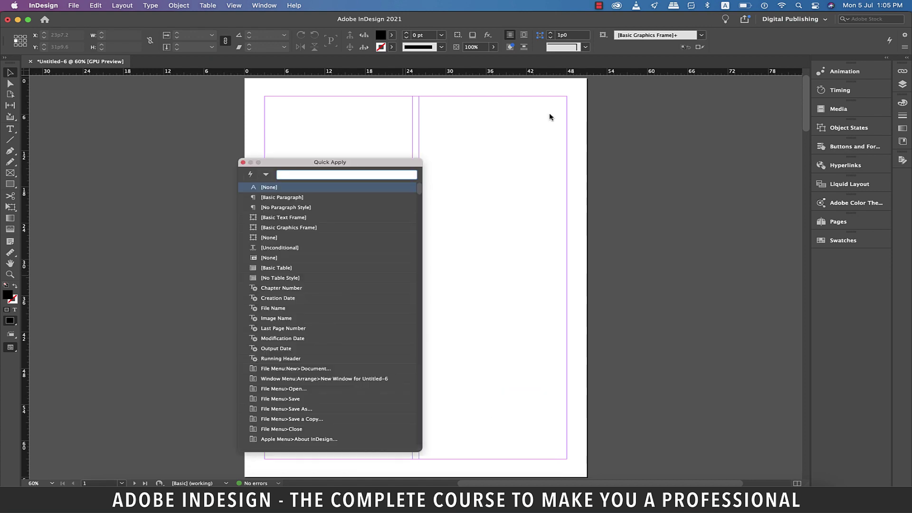
left_click_drag(393, 165, 670, 129)
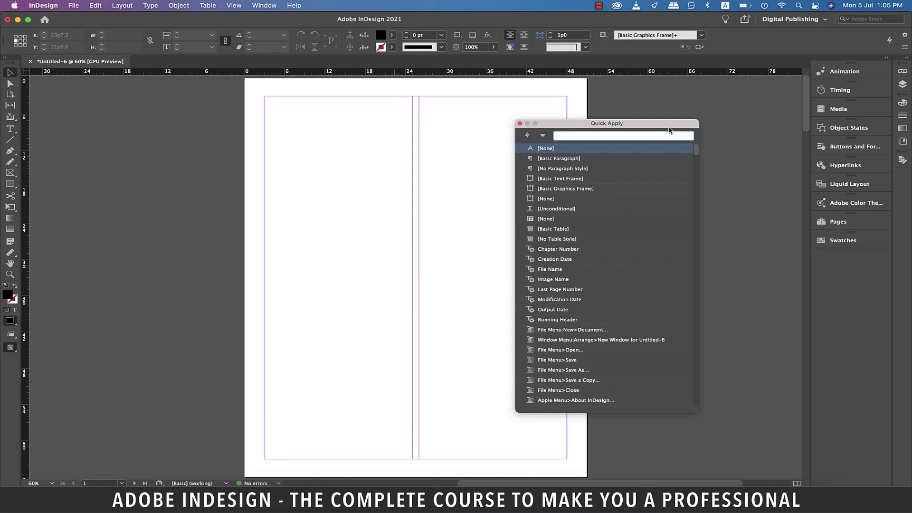
scroll(644, 249, "down", 3)
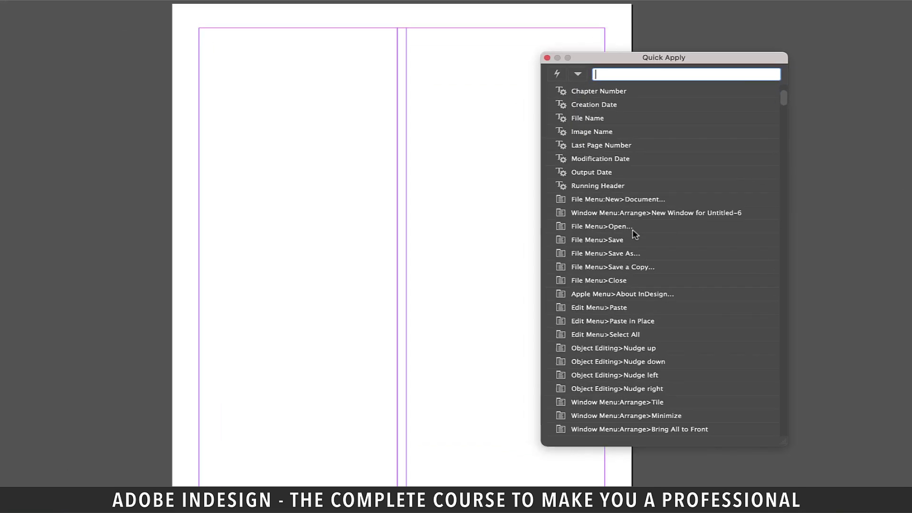
scroll(632, 229, "down", 3)
scroll(677, 229, "down", 1)
scroll(680, 230, "down", 2)
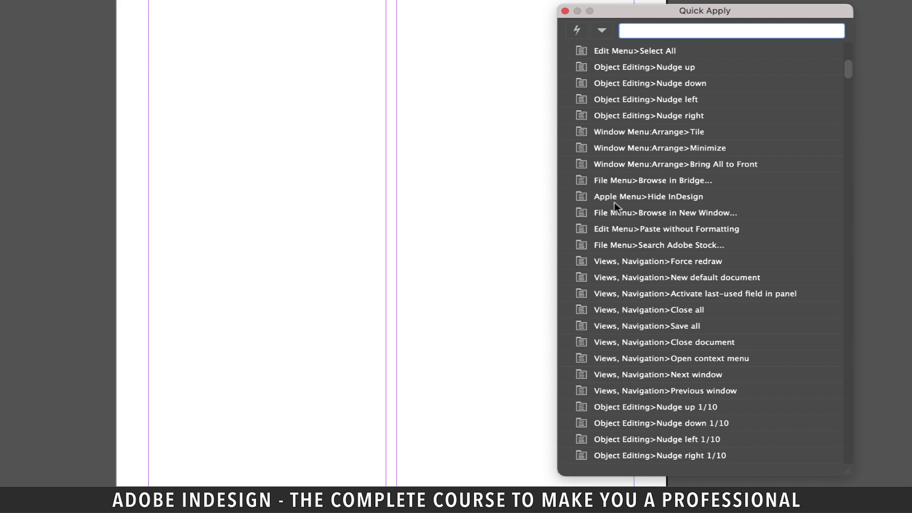
scroll(668, 290, "down", 1)
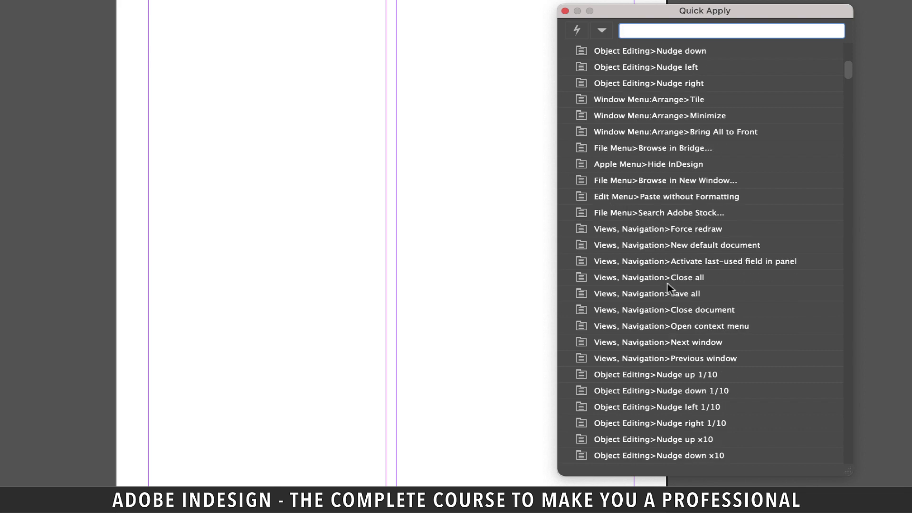
scroll(668, 290, "down", 2)
scroll(668, 292, "down", 4)
scroll(668, 293, "down", 4)
scroll(668, 294, "down", 5)
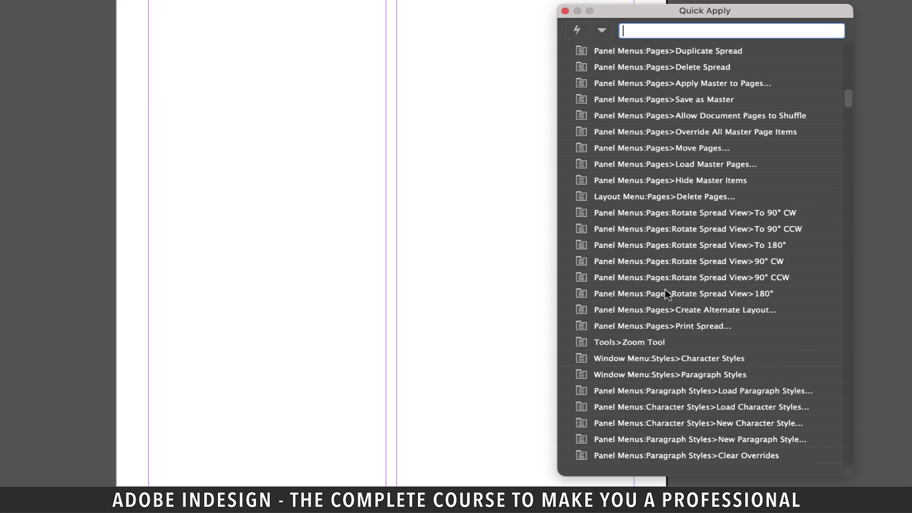
scroll(666, 296, "down", 2)
scroll(667, 297, "down", 5)
scroll(665, 293, "down", 5)
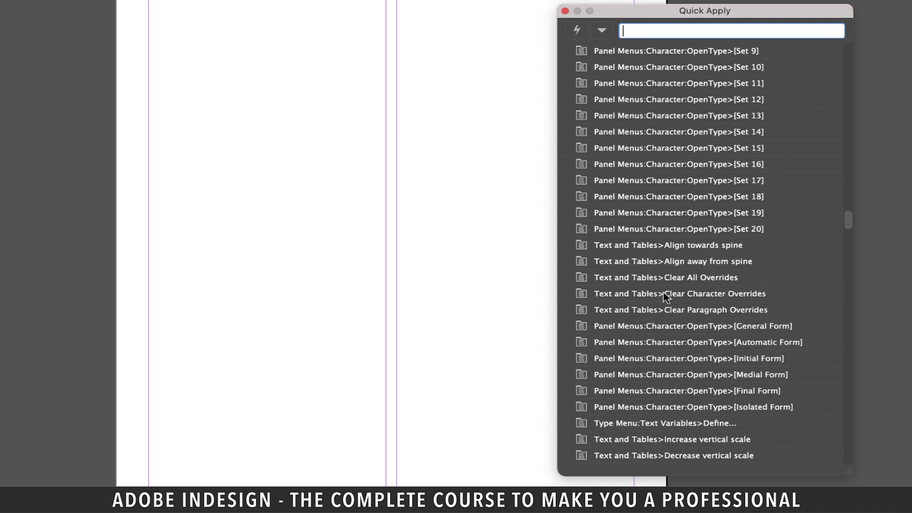
scroll(664, 293, "down", 1)
scroll(665, 294, "down", 2)
scroll(657, 305, "down", 5)
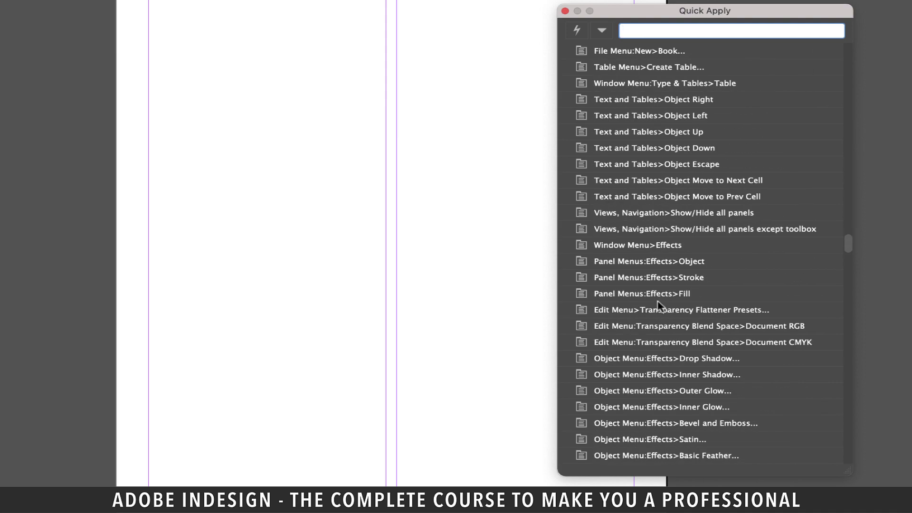
scroll(657, 305, "down", 3)
scroll(657, 305, "down", 5)
scroll(657, 305, "down", 1)
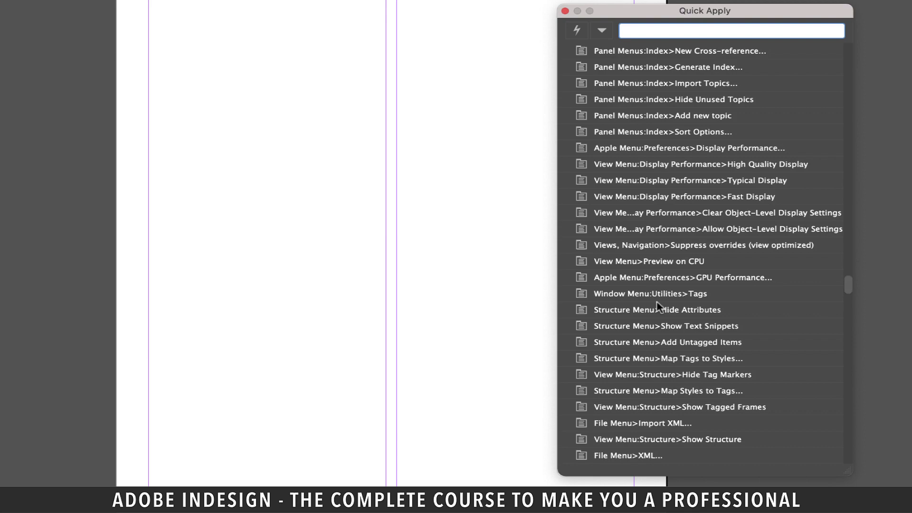
scroll(658, 305, "down", 5)
scroll(658, 306, "down", 2)
scroll(658, 305, "down", 5)
scroll(657, 305, "down", 3)
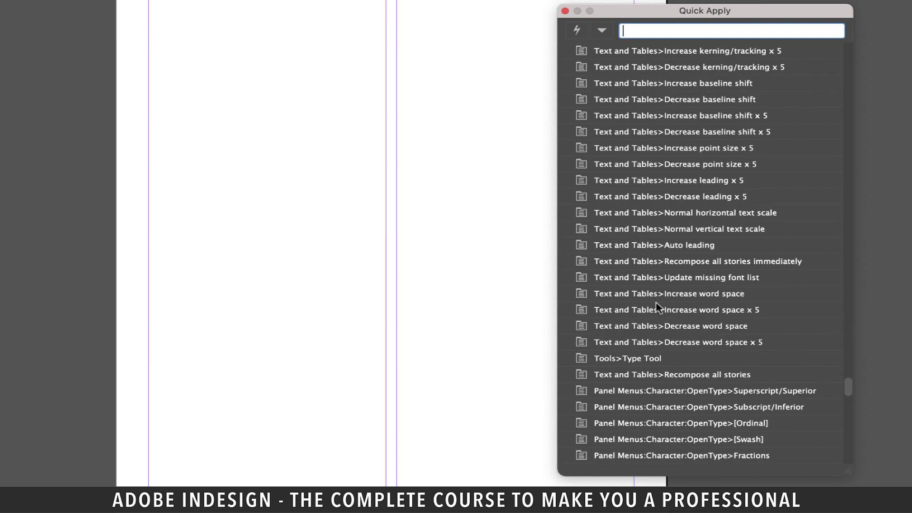
scroll(686, 380, "down", 5)
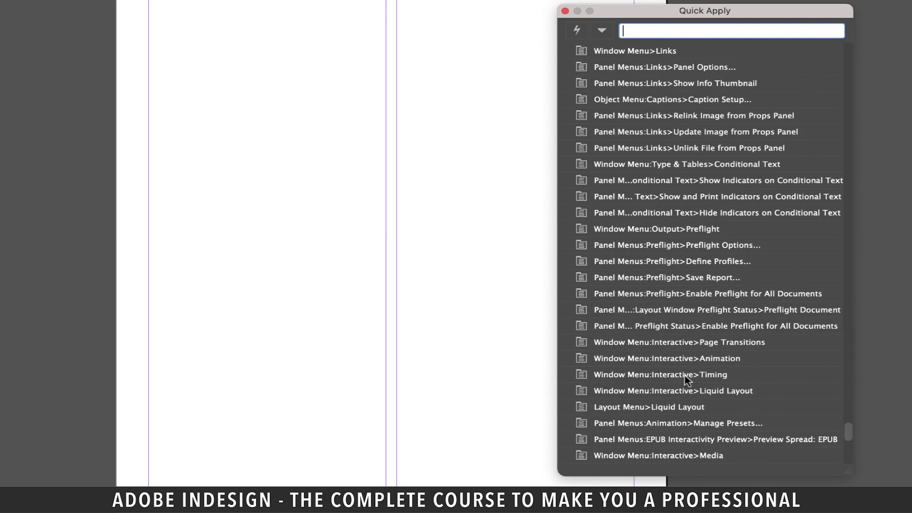
scroll(686, 379, "down", 5)
scroll(686, 380, "down", 1)
scroll(685, 380, "down", 5)
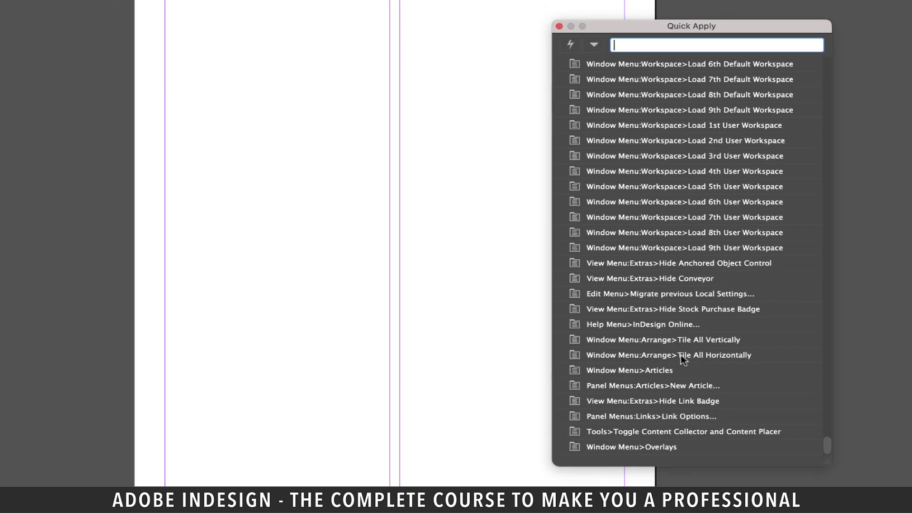
Dismiss the command list and draw a text frame in the left column for 'Adobe InDesign'
key("Escape")
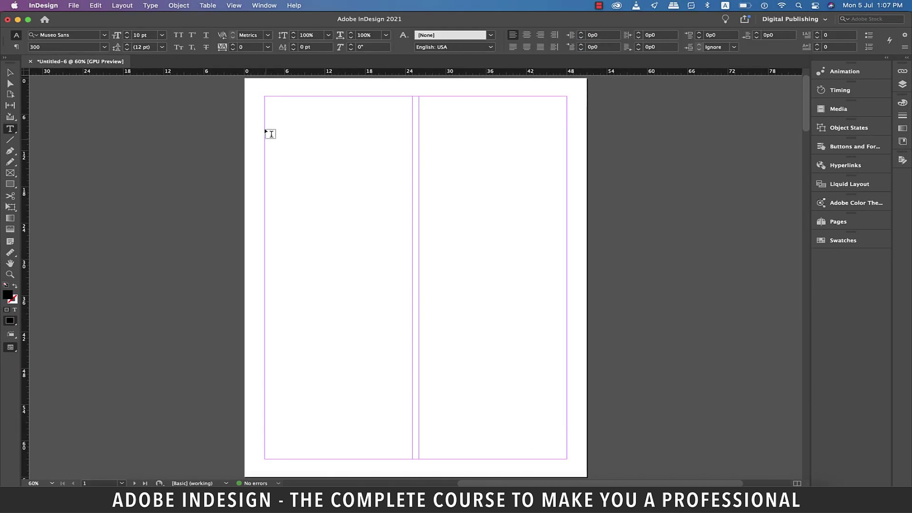
left_click_drag(266, 130, 412, 289)
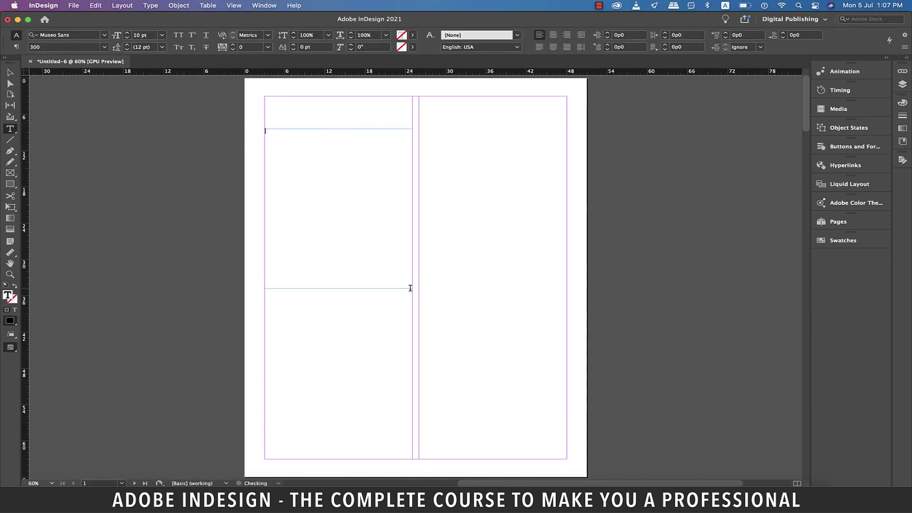
type("Adobe In")
type("Design")
scroll(271, 139, "up", 1)
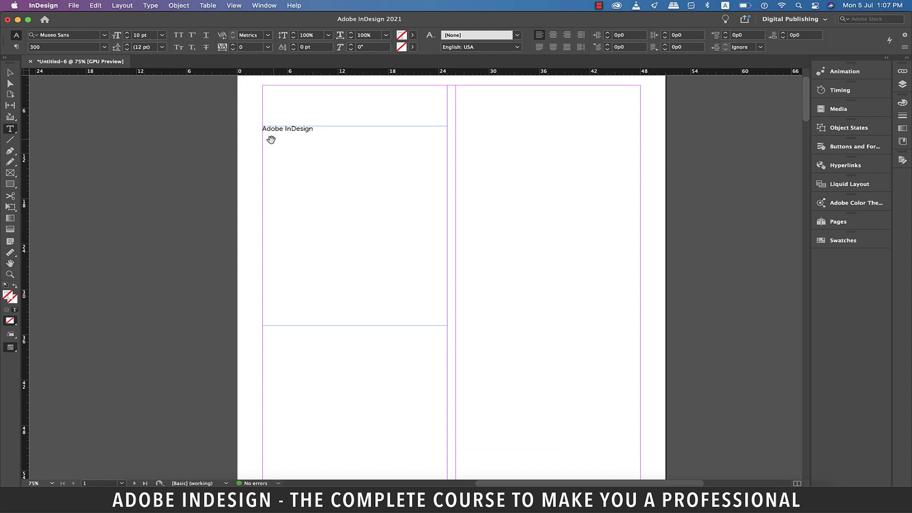
scroll(271, 140, "up", 1)
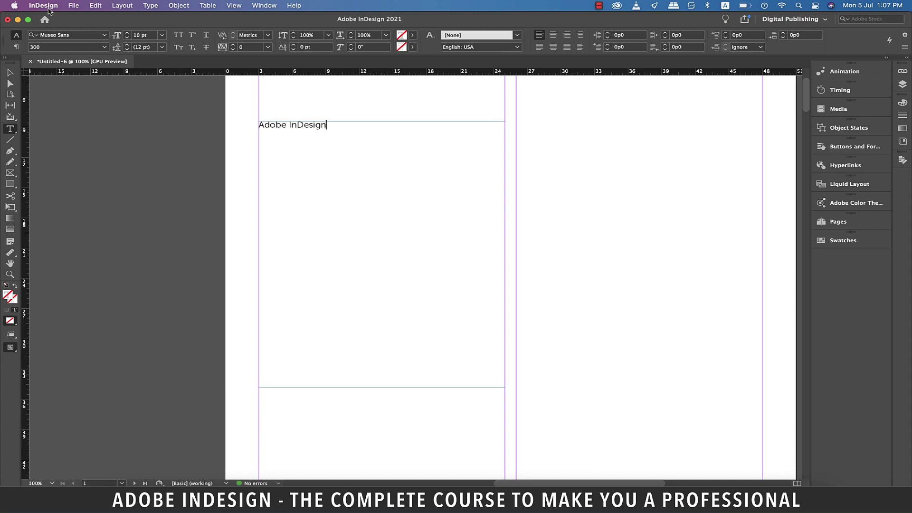
Add an Autocorrect entry replacing 'ain' with 'Adobe InDesign' and confirm Preferences
left_click(49, 10)
mouse_move(47, 29)
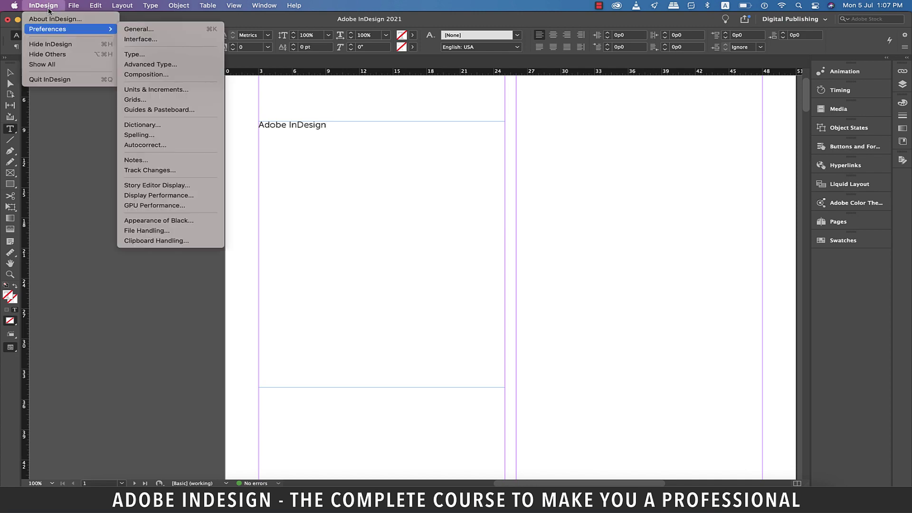
left_click(174, 146)
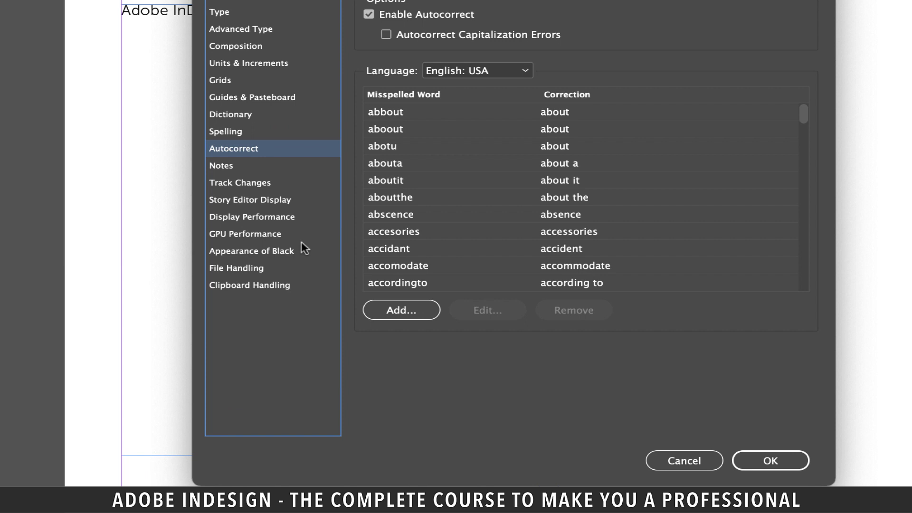
left_click(436, 303)
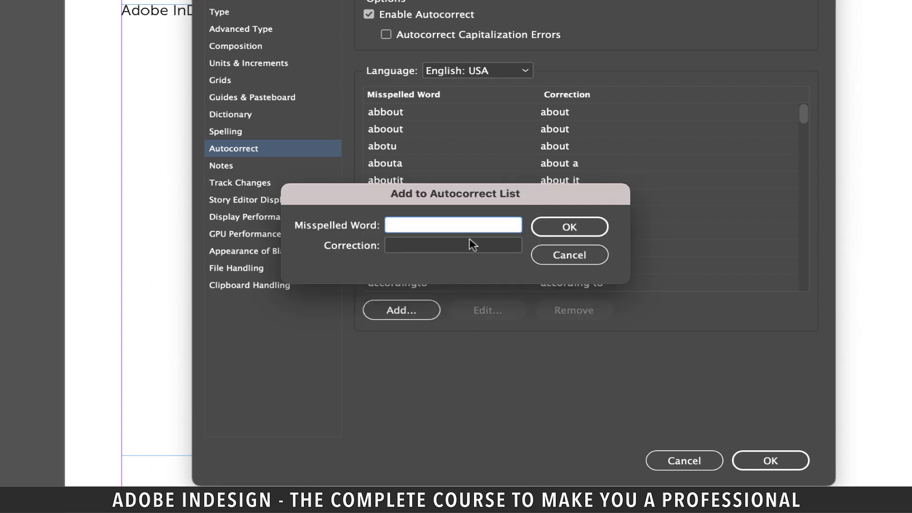
type("ain")
key("Tab")
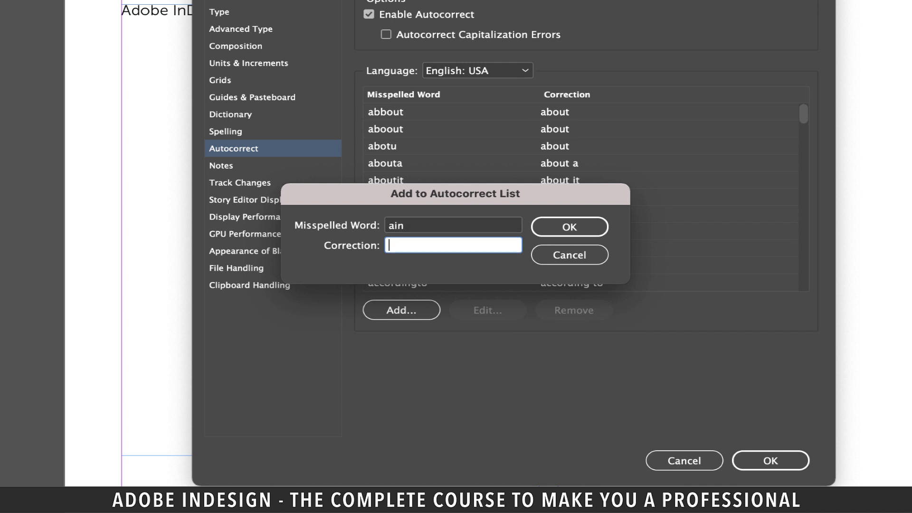
type("Adobe ")
type("InDesign")
left_click(571, 226)
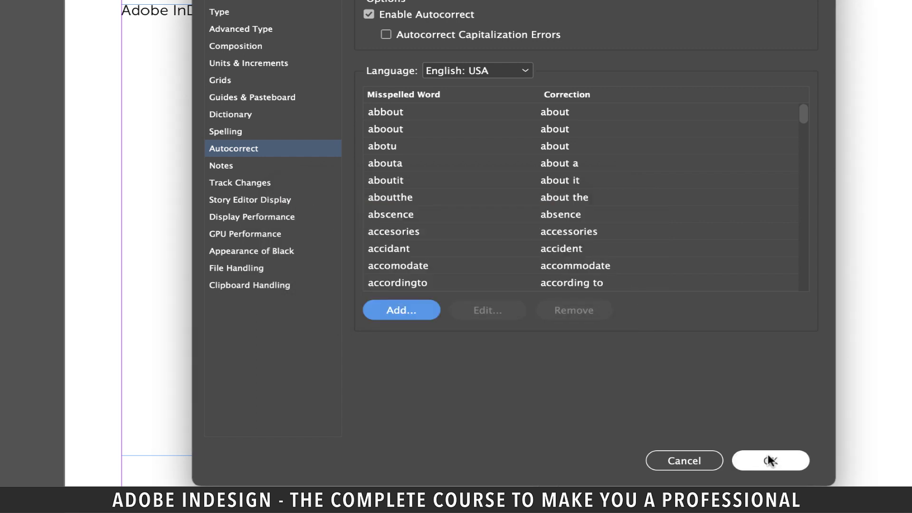
left_click(770, 458)
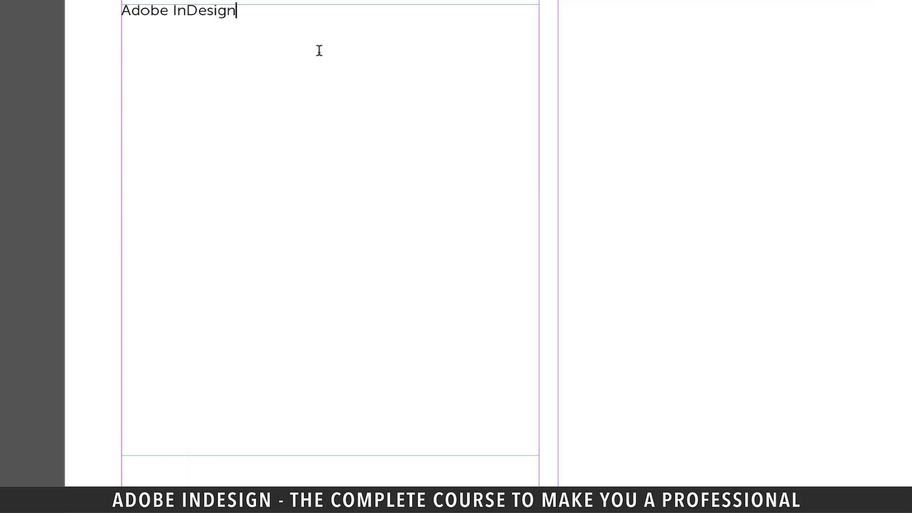
Start a second line where typing 'ain' expands to Adobe InDesign
key("Return")
type("a")
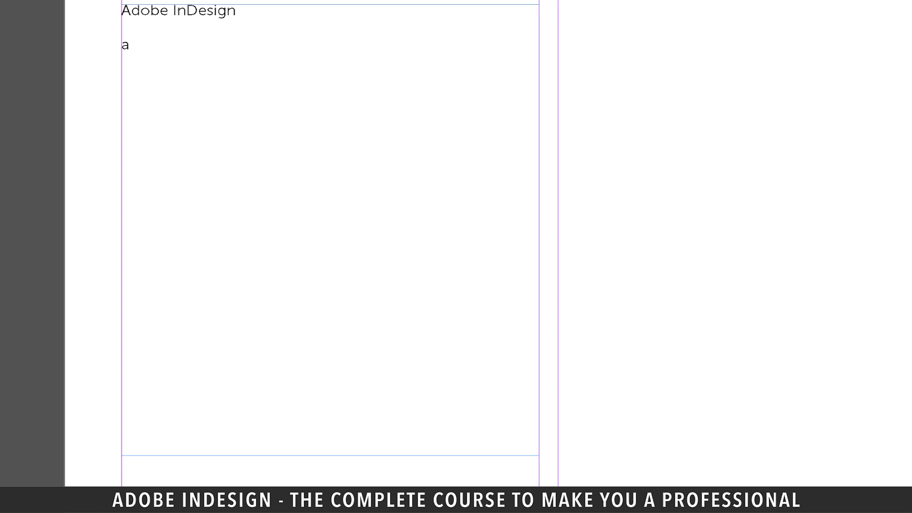
type("in")
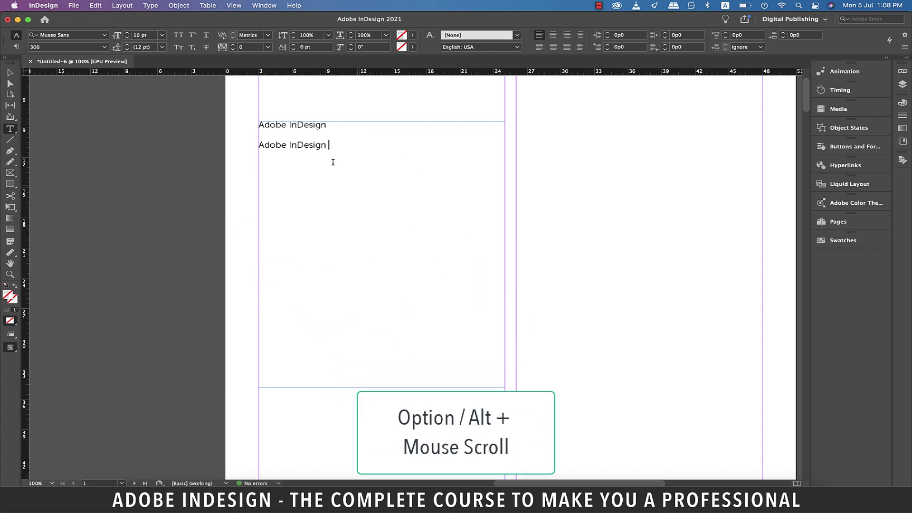
scroll(495, 244, "up", 5, "alt")
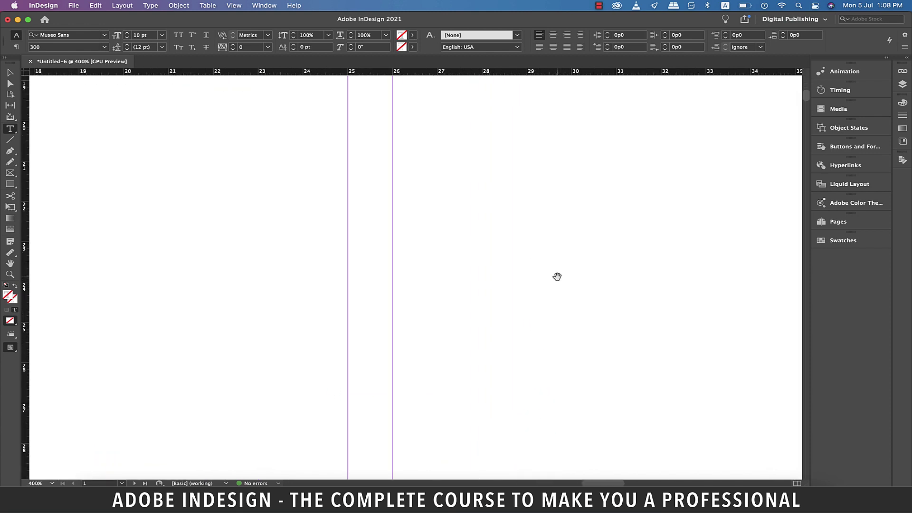
left_click_drag(558, 276, 432, 169)
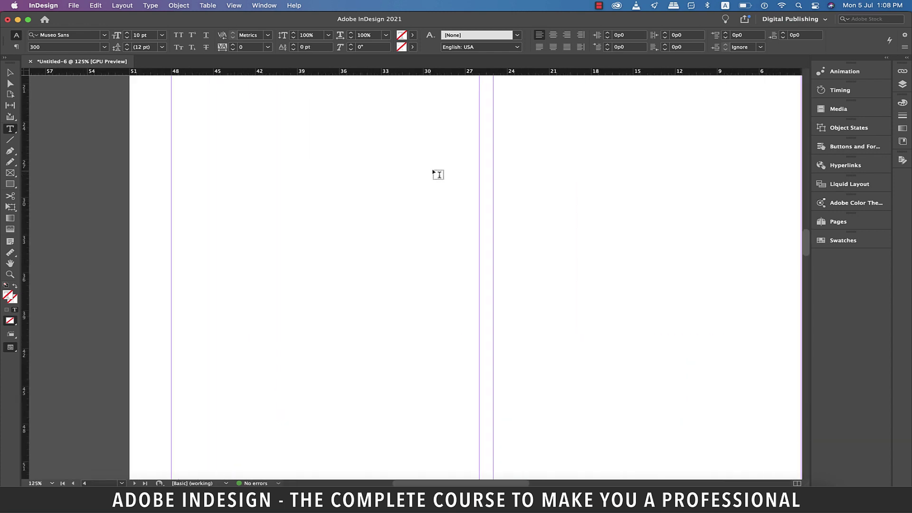
left_click(433, 170)
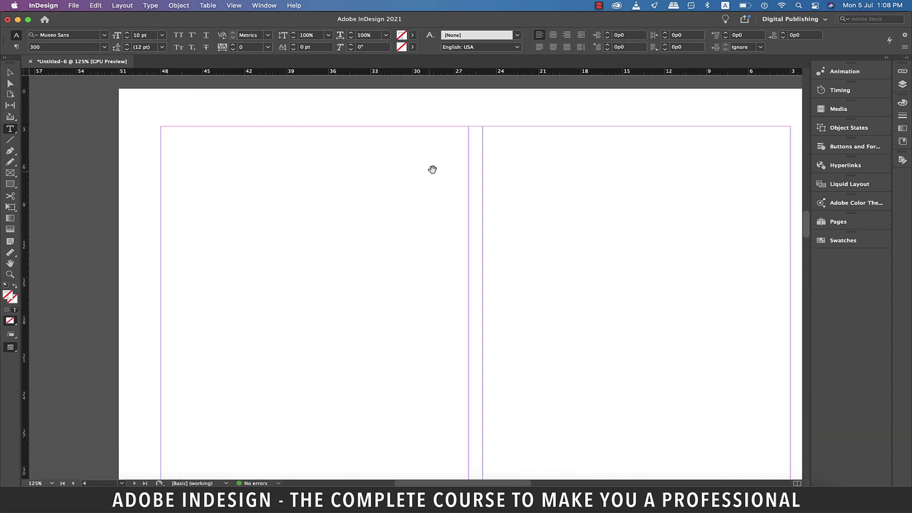
left_click_drag(433, 170, 332, 187)
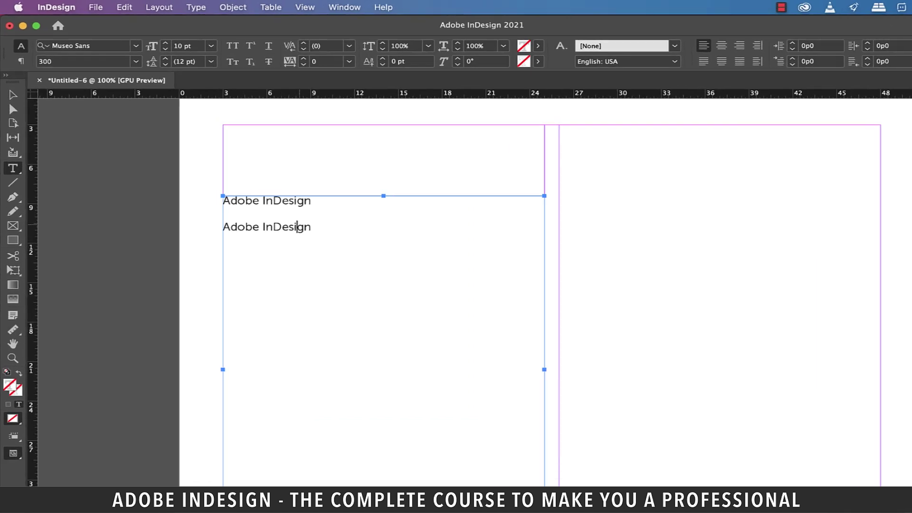
Select the text frame as an object, try enlarging the type with Cmd+Shift+>, then undo
key("ctrl+a")
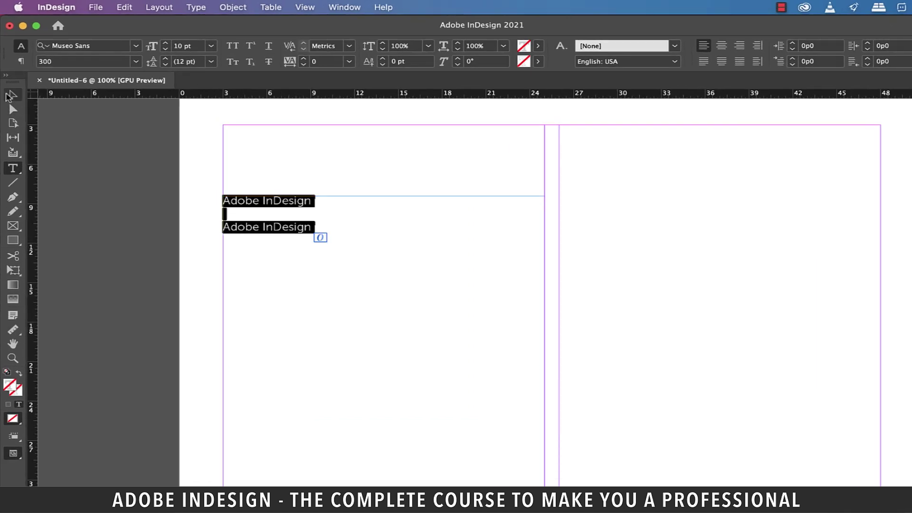
left_click(10, 95)
left_click(693, 352)
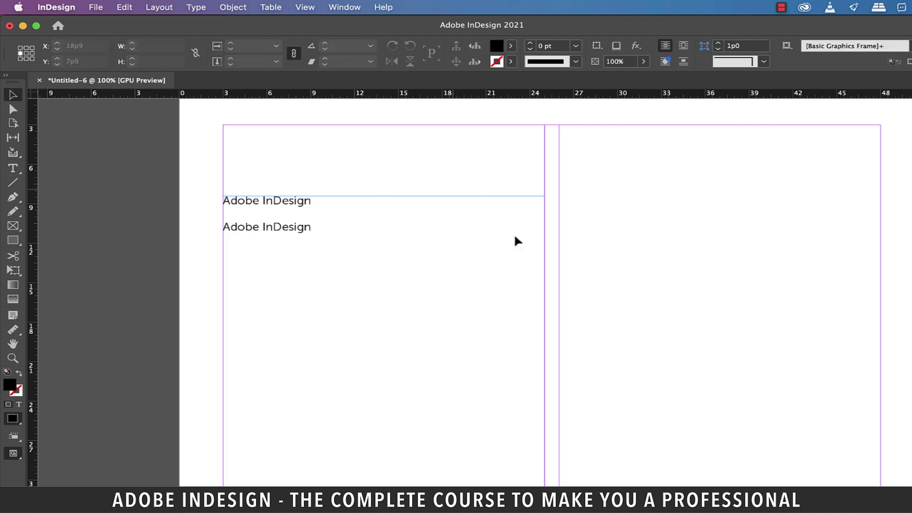
left_click(451, 196)
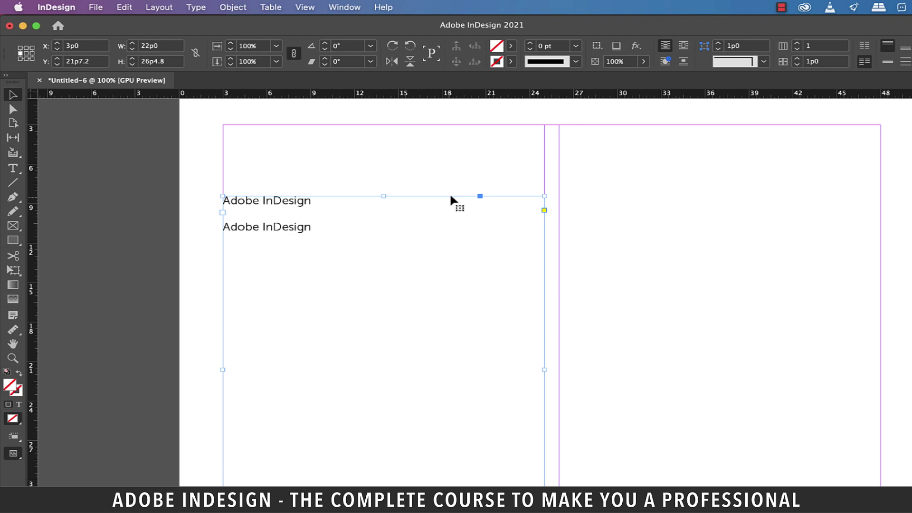
key("super+shift+period")
key("super+shift+period")
double_click(274, 203)
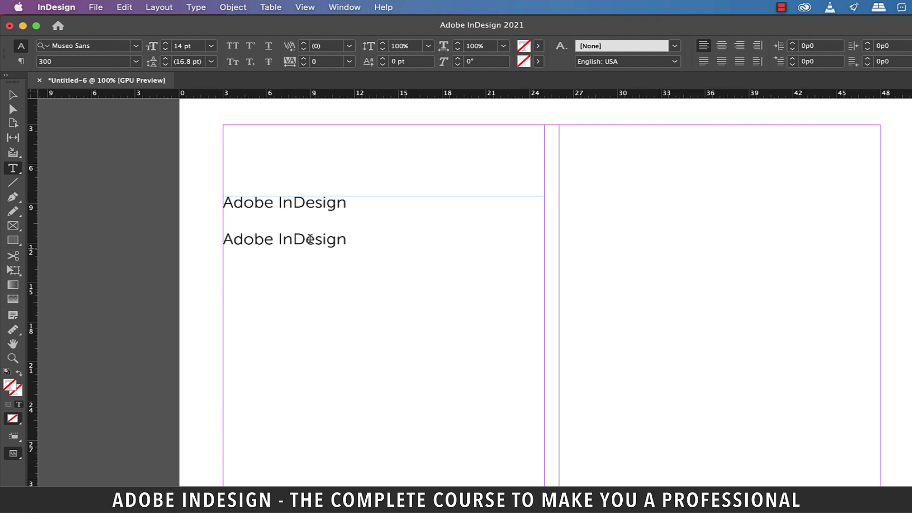
key("super+z")
key("super+z")
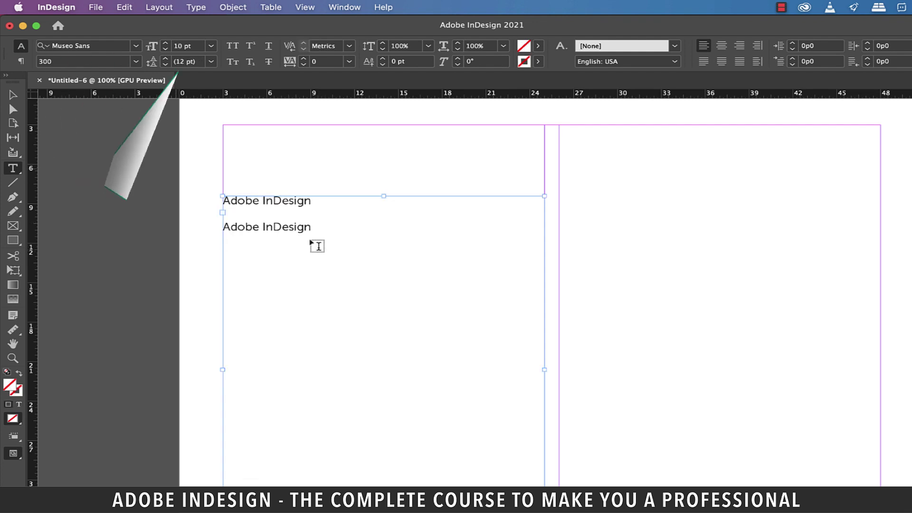
Enlarge both lines to 30 pt with the larger increment shortcut and check the result
left_click(13, 95)
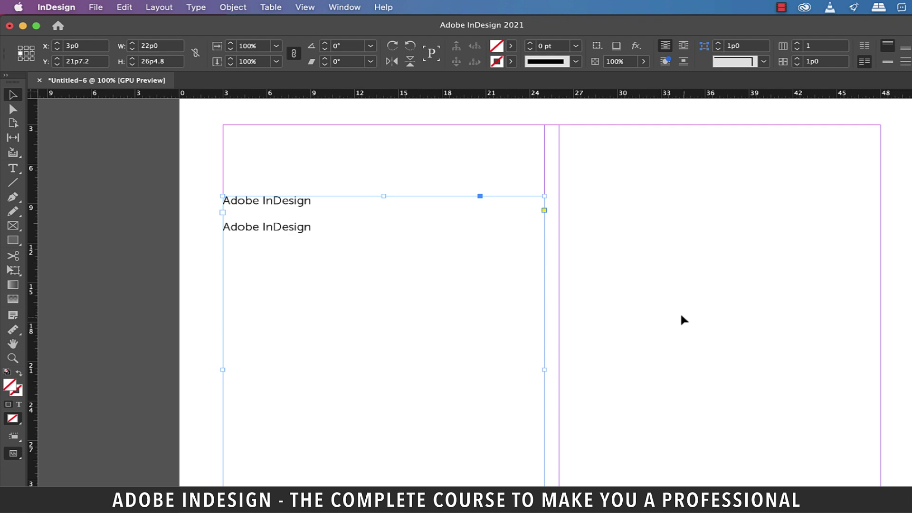
key("shift+alt+super+period")
key("shift+alt+super+period")
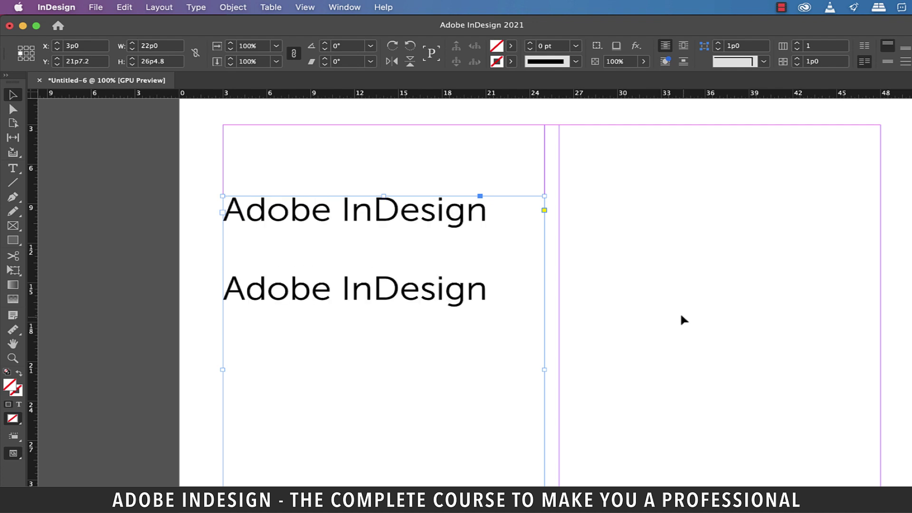
double_click(417, 213)
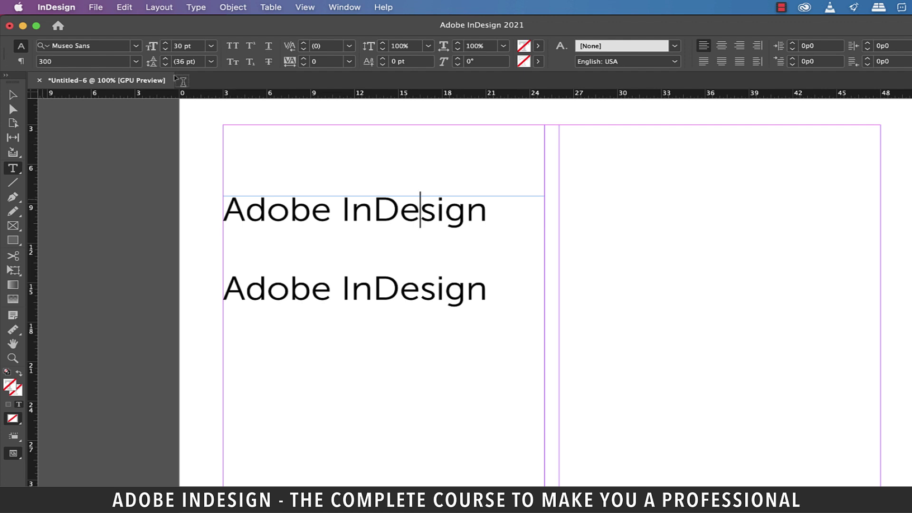
left_click(13, 241)
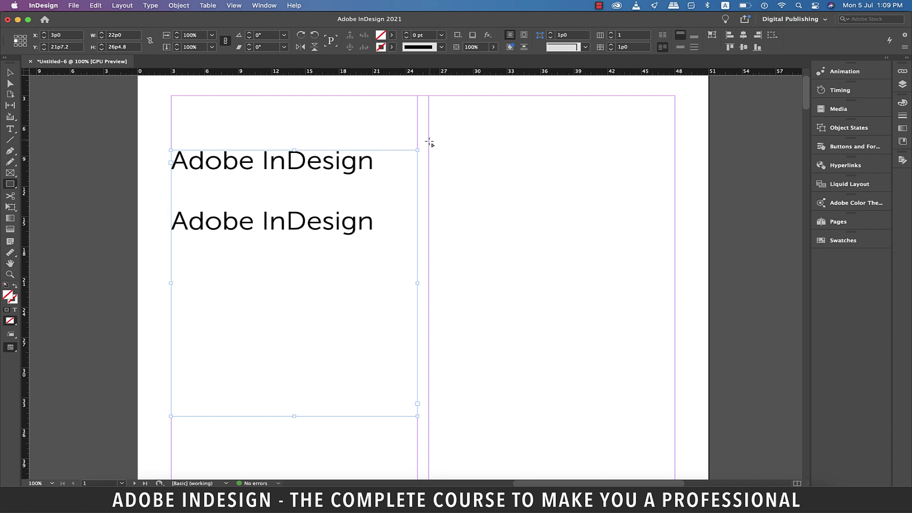
Draw a black-filled rectangle frame at the top of the right column
left_click_drag(429, 144, 676, 360)
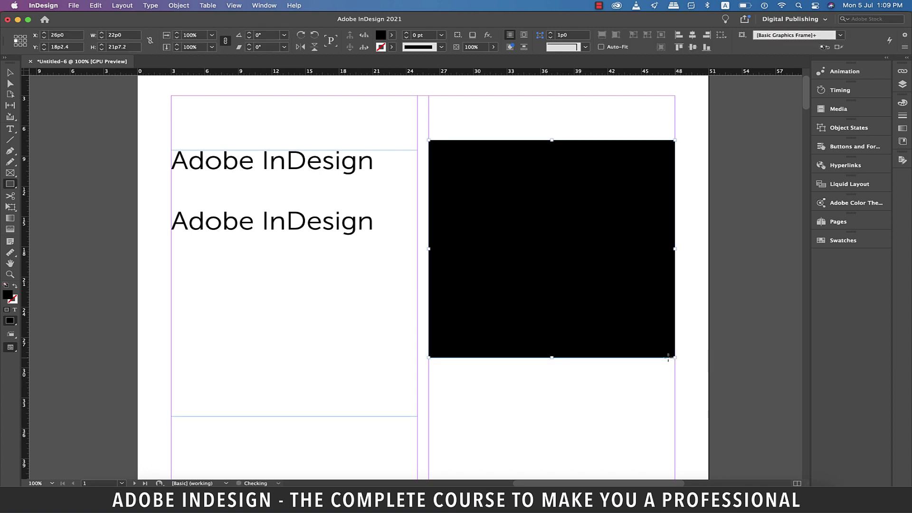
scroll(310, 326, "down", 4)
scroll(310, 327, "up", 2)
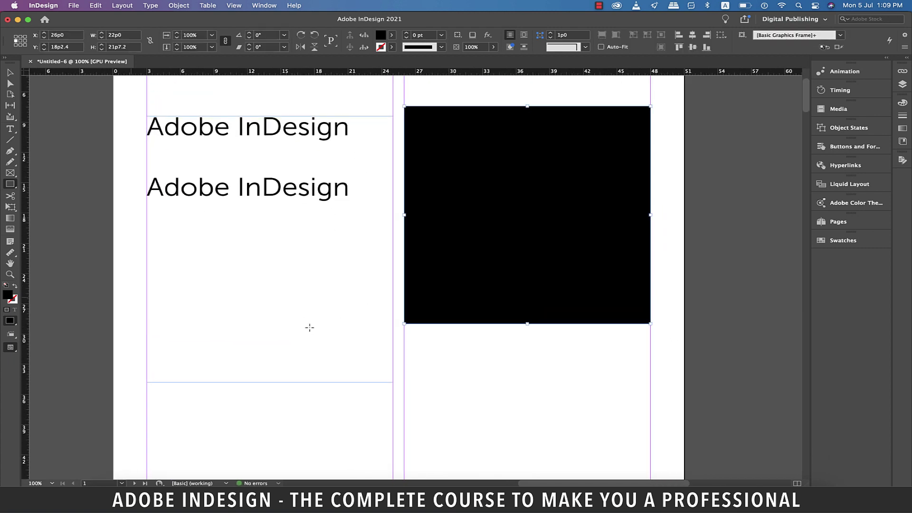
right_click(10, 253)
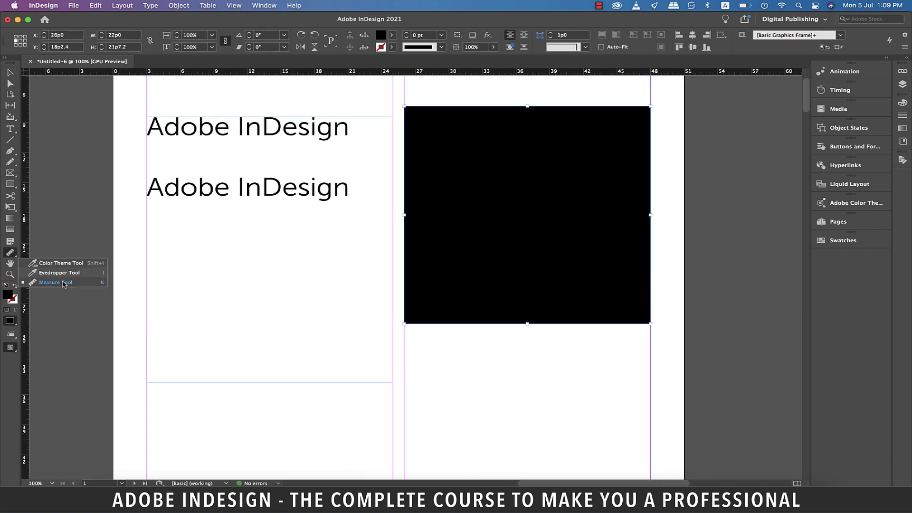
Measure the black frame's height and width with the Measure tool and Info panel
left_click(102, 284)
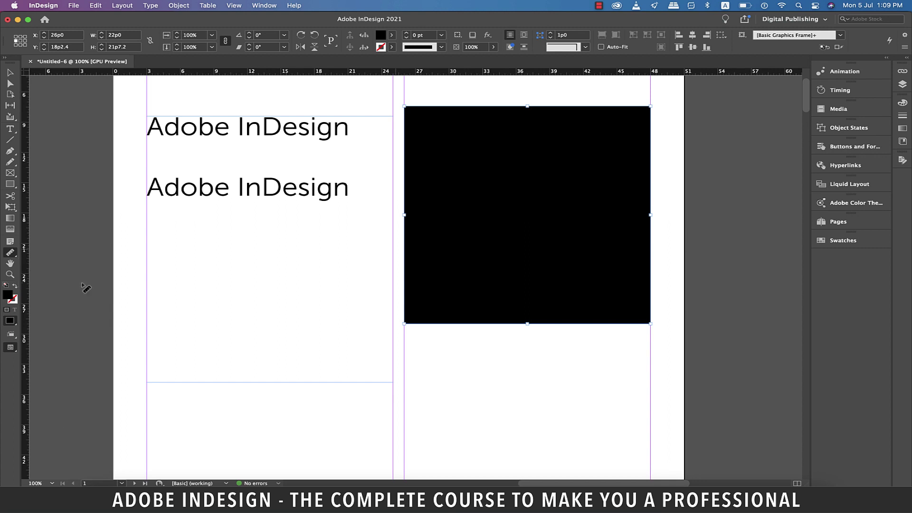
left_click(440, 356)
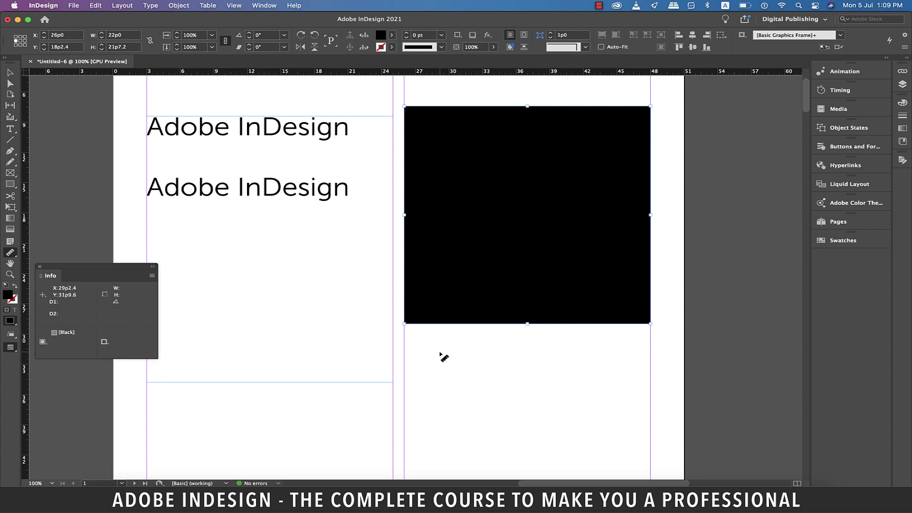
scroll(439, 356, "right", 2)
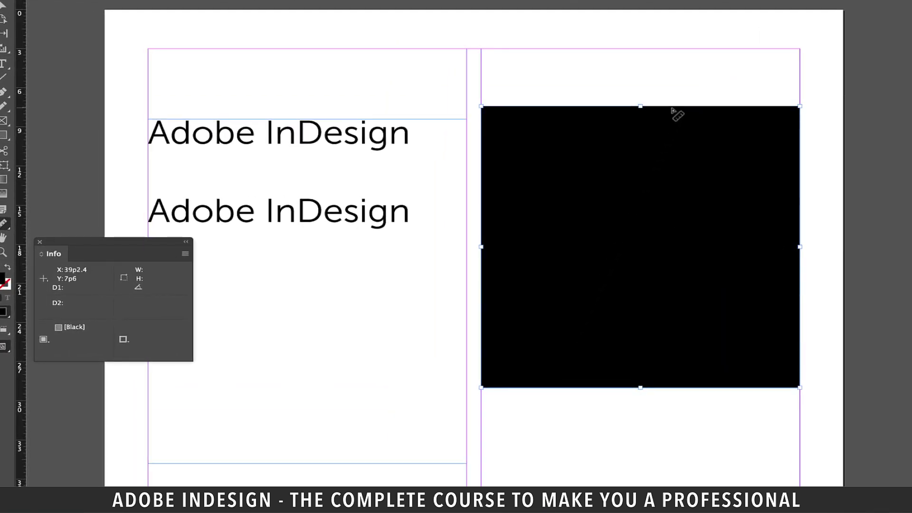
left_click_drag(672, 107, 672, 401)
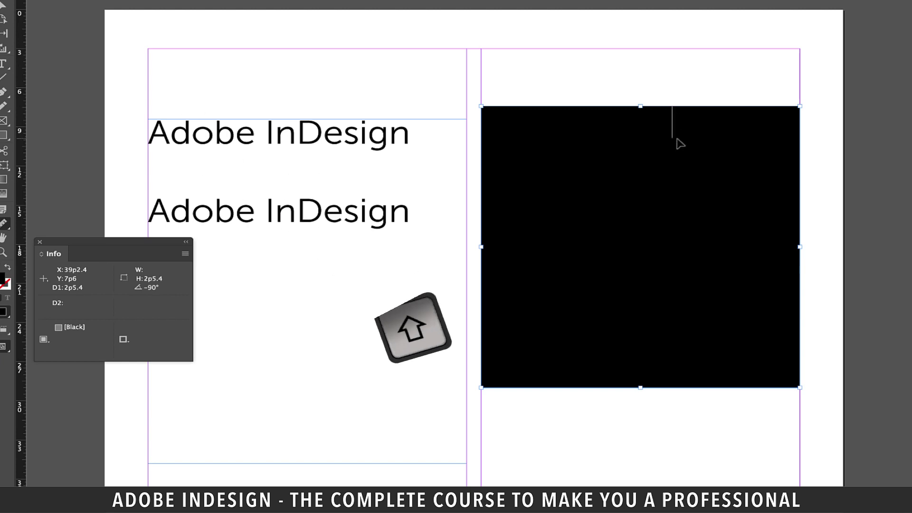
left_click(697, 392)
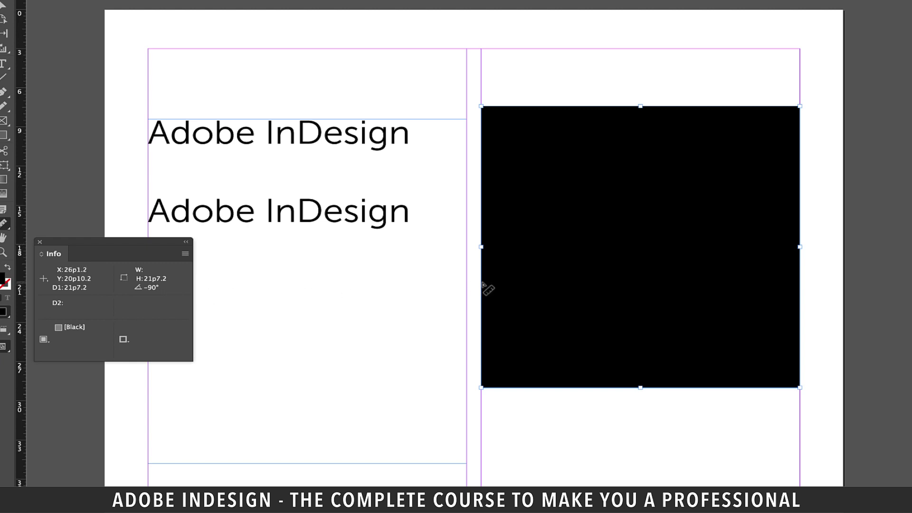
left_click_drag(483, 282, 800, 281)
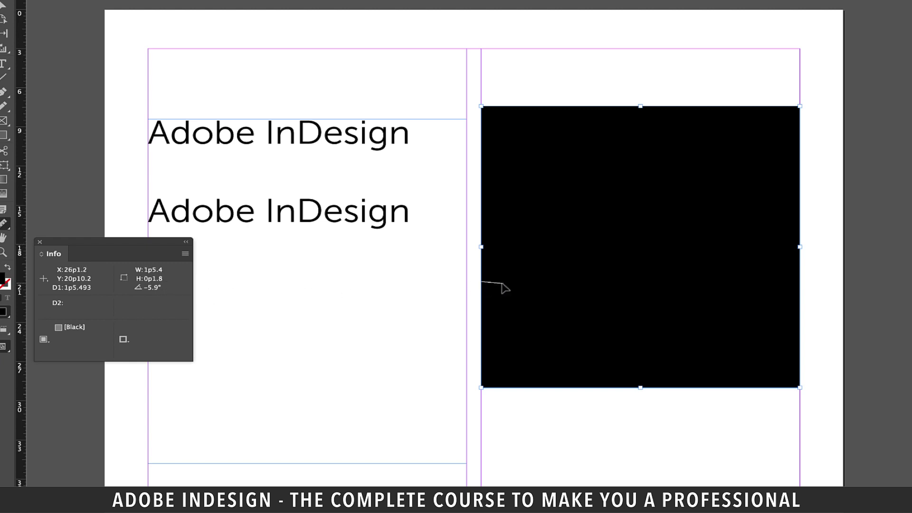
left_click(803, 302)
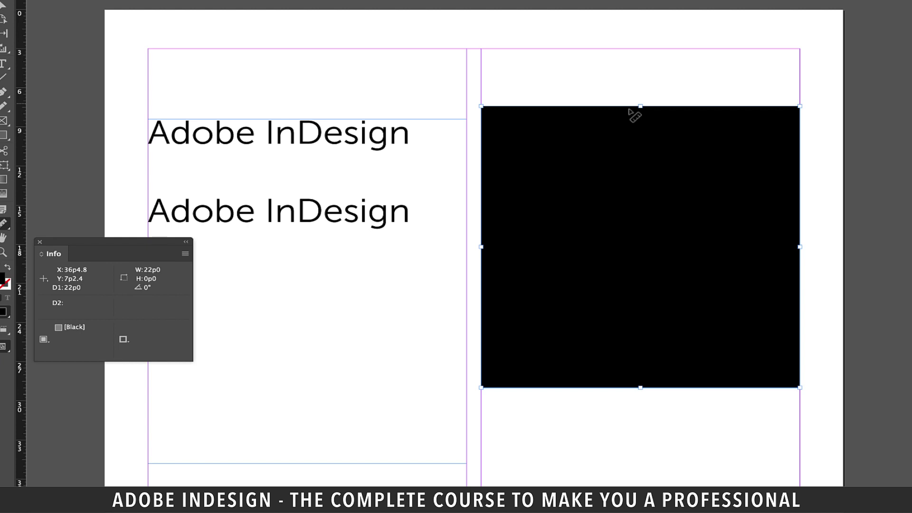
Measure the frame's diagonal, then the first 'Adobe InDesign' line at about 17p11
left_click_drag(483, 387, 799, 107)
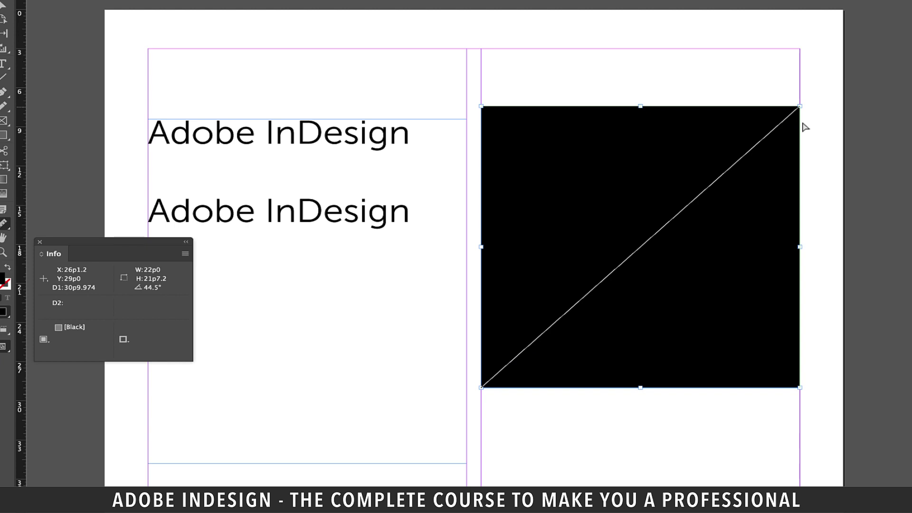
left_click_drag(799, 107, 804, 104)
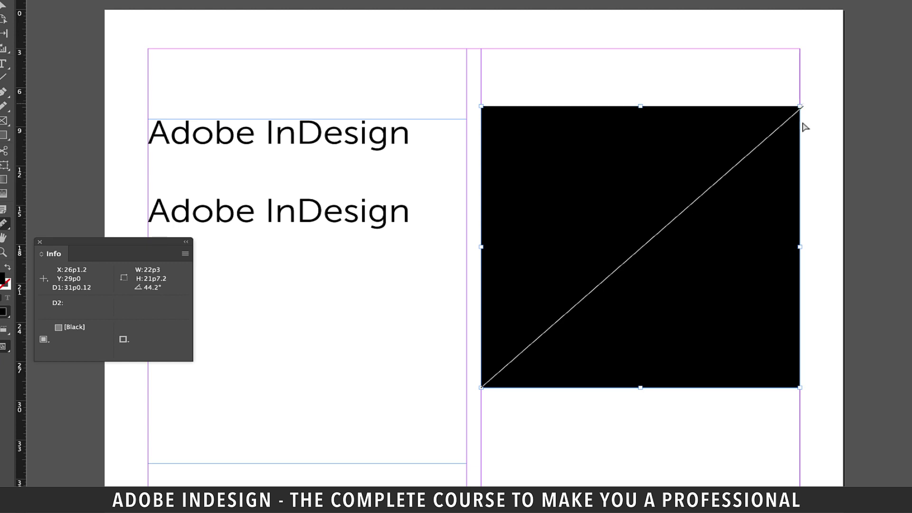
left_click(803, 126)
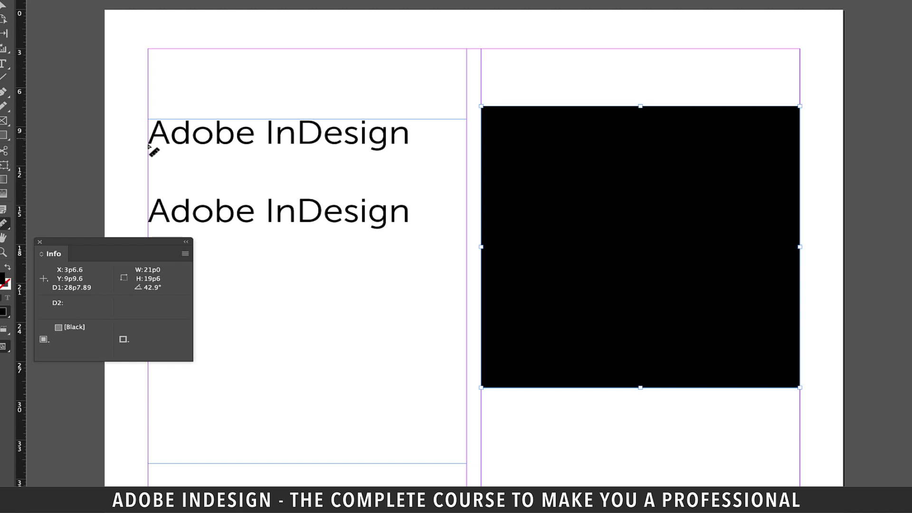
left_click_drag(148, 143, 407, 145)
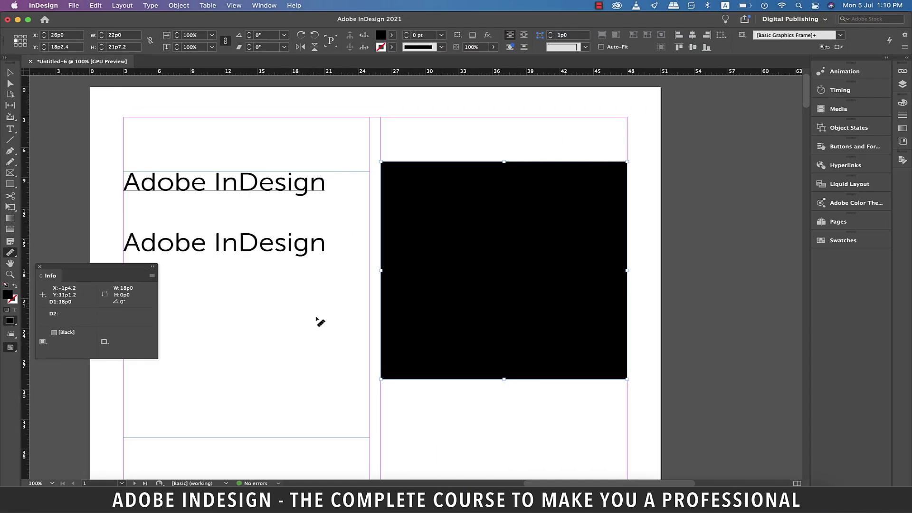
Leave measuring, return to the Selection tool and show the Pages panel
key("a")
left_click(10, 72)
left_click(420, 148)
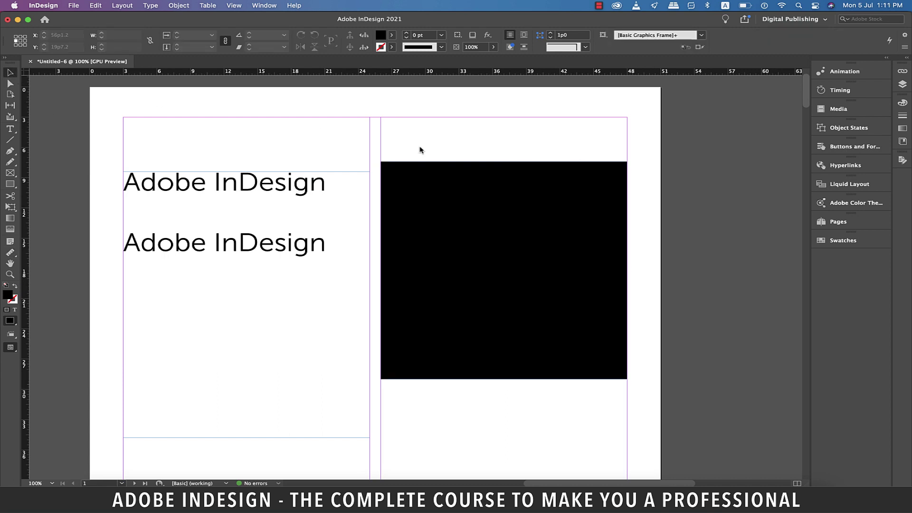
left_click(835, 222)
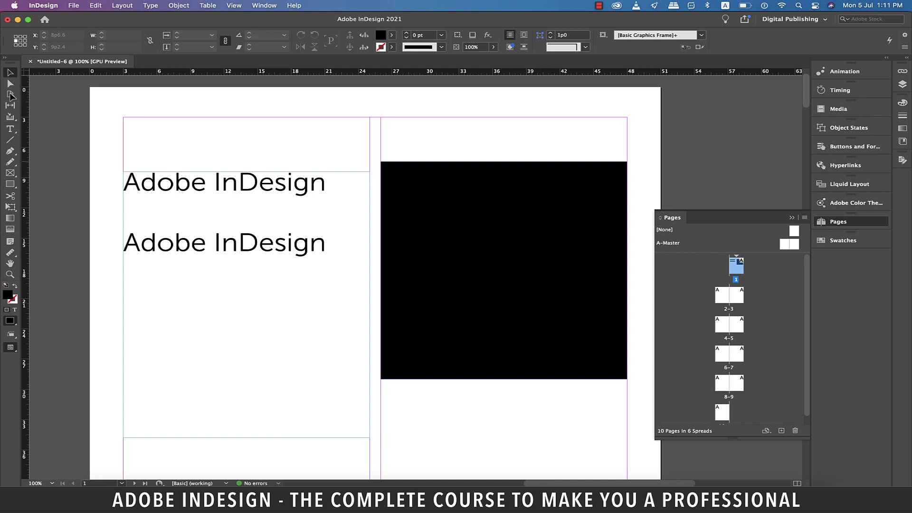
With the Page tool, select pages 5 through 8
left_click(10, 95)
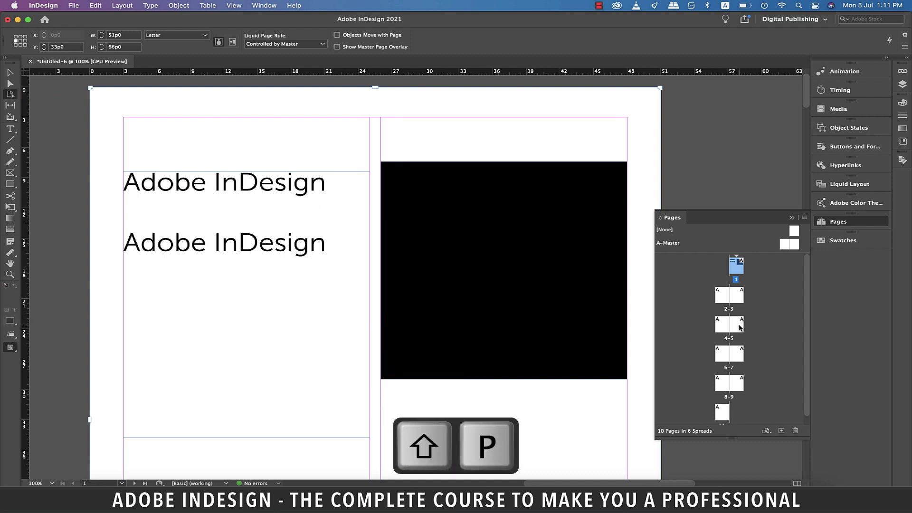
left_click(739, 326)
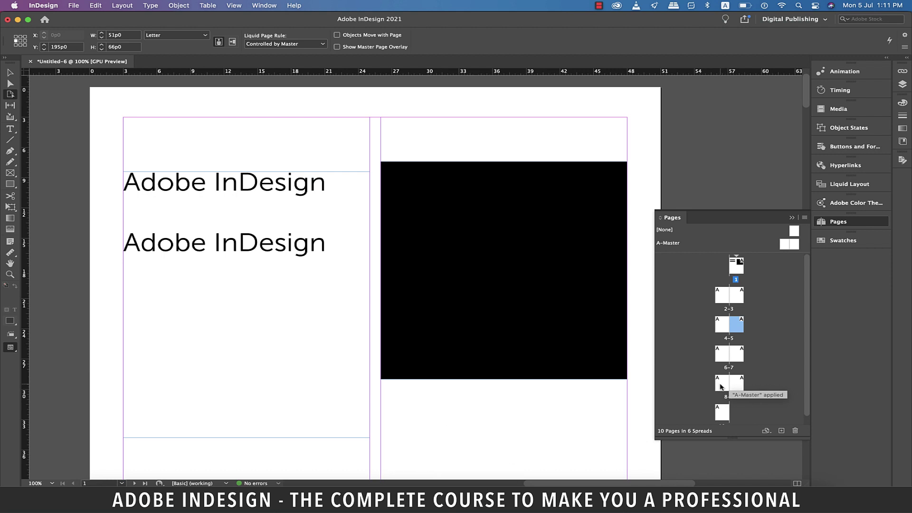
left_click(720, 387, "shift")
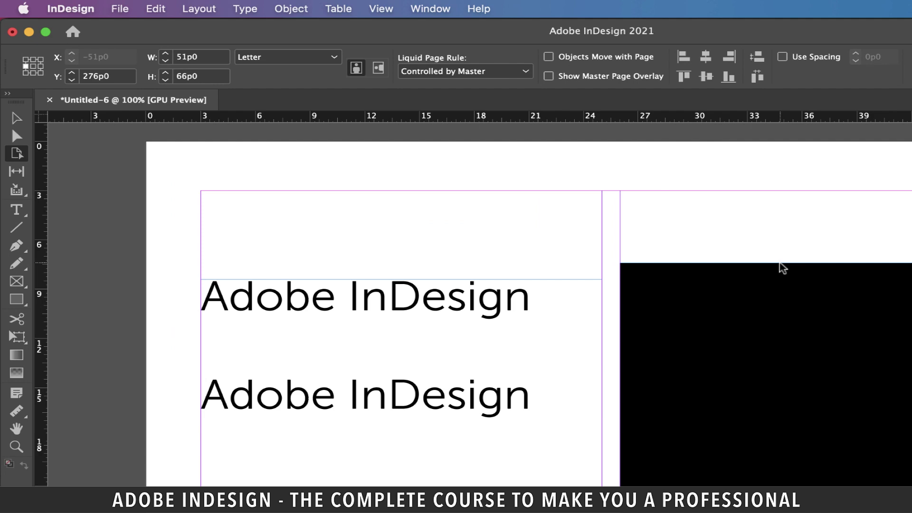
Set the selected pages to 6 in wide by 8 in high
key("super+6")
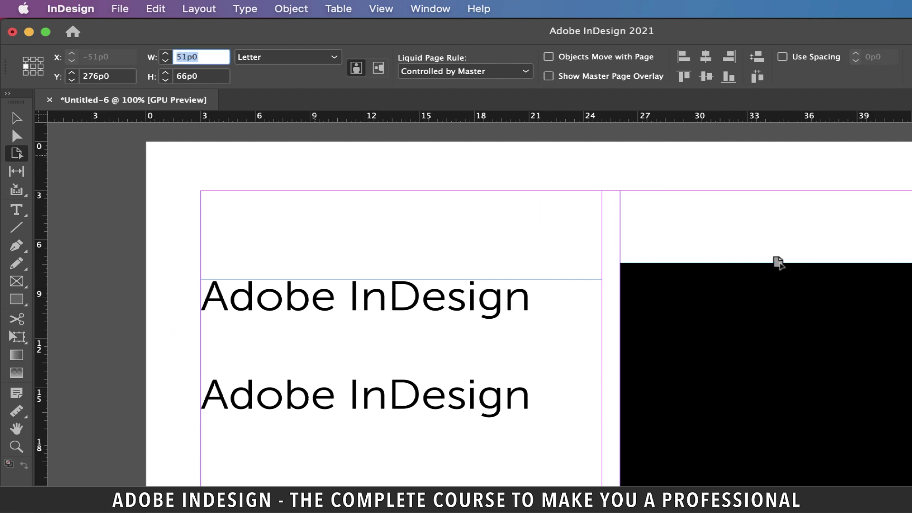
type("6")
type("in")
key("Tab")
type("8in")
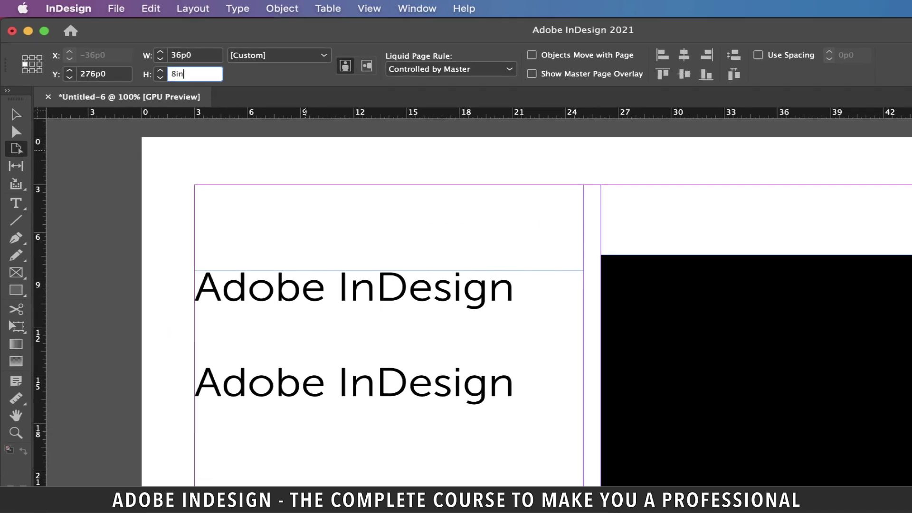
key("Return")
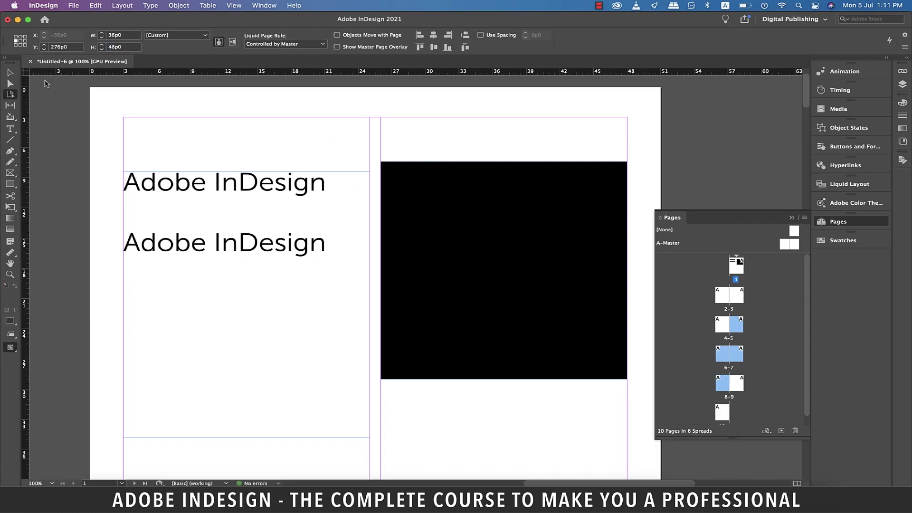
left_click(10, 73)
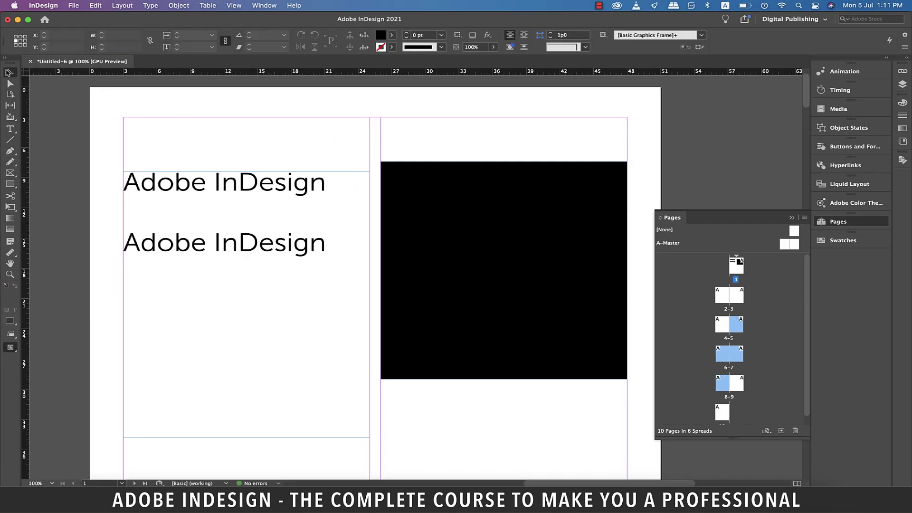
Show spread 4-5 zoomed out to compare sizes, then fit page 5 in the window
double_click(721, 327)
scroll(580, 313, "up", 3)
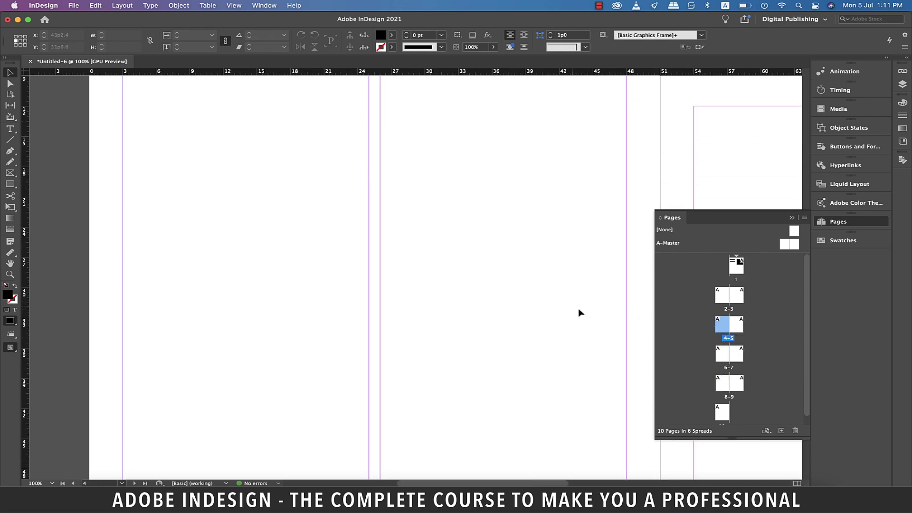
key("ctrl+minus")
scroll(579, 313, "right", 2)
scroll(578, 312, "right", 2)
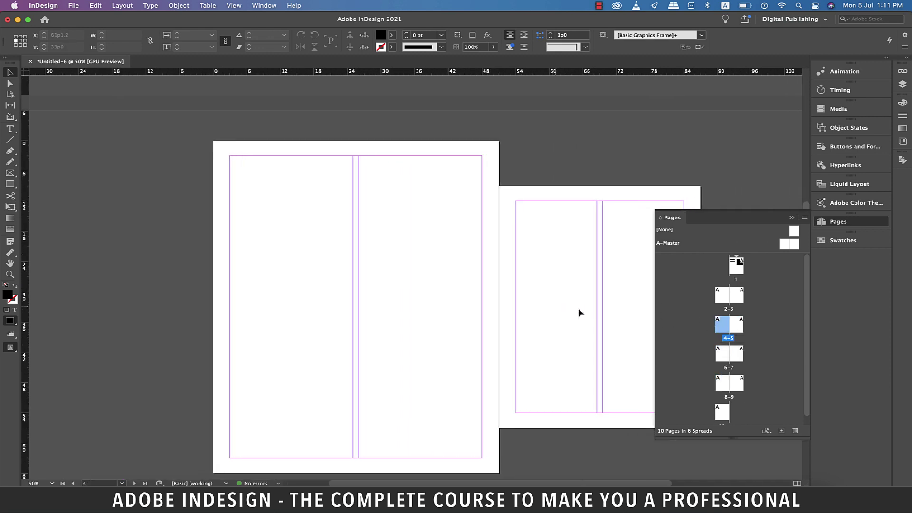
scroll(579, 309, "right", 2)
scroll(579, 308, "right", 2)
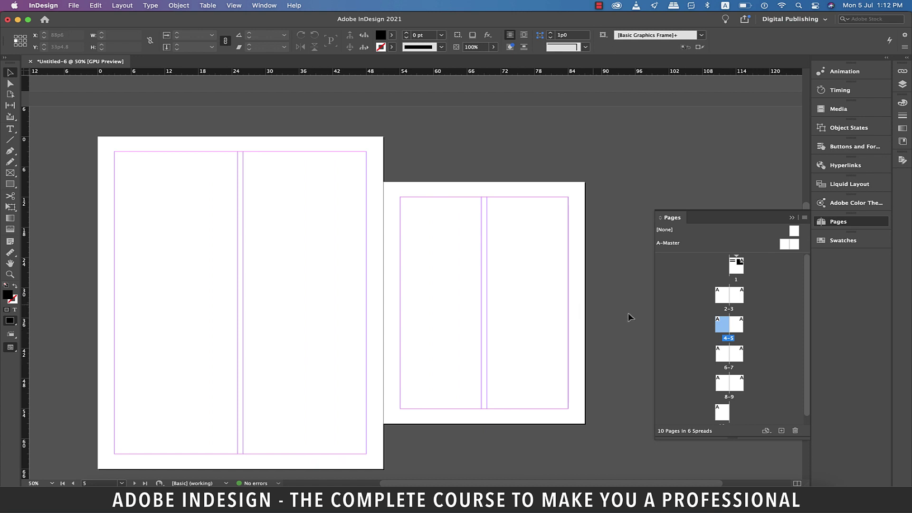
left_click(736, 325)
double_click(735, 326)
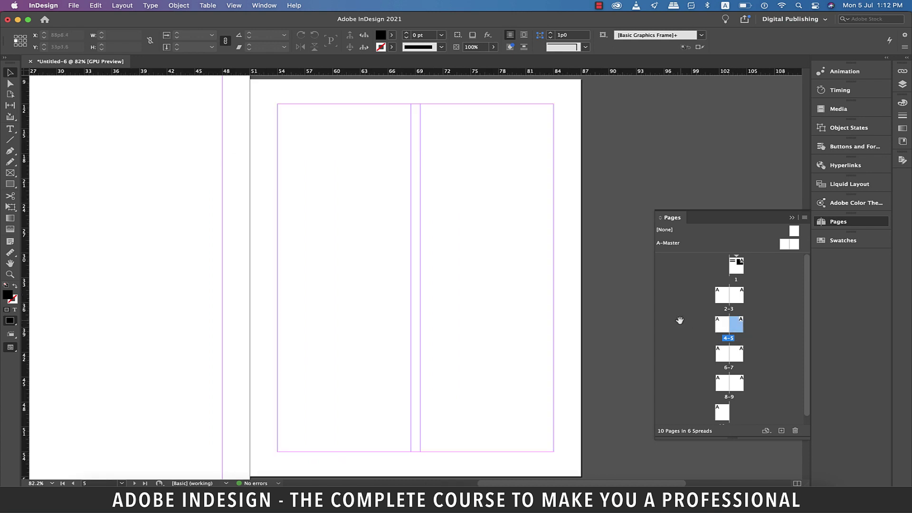